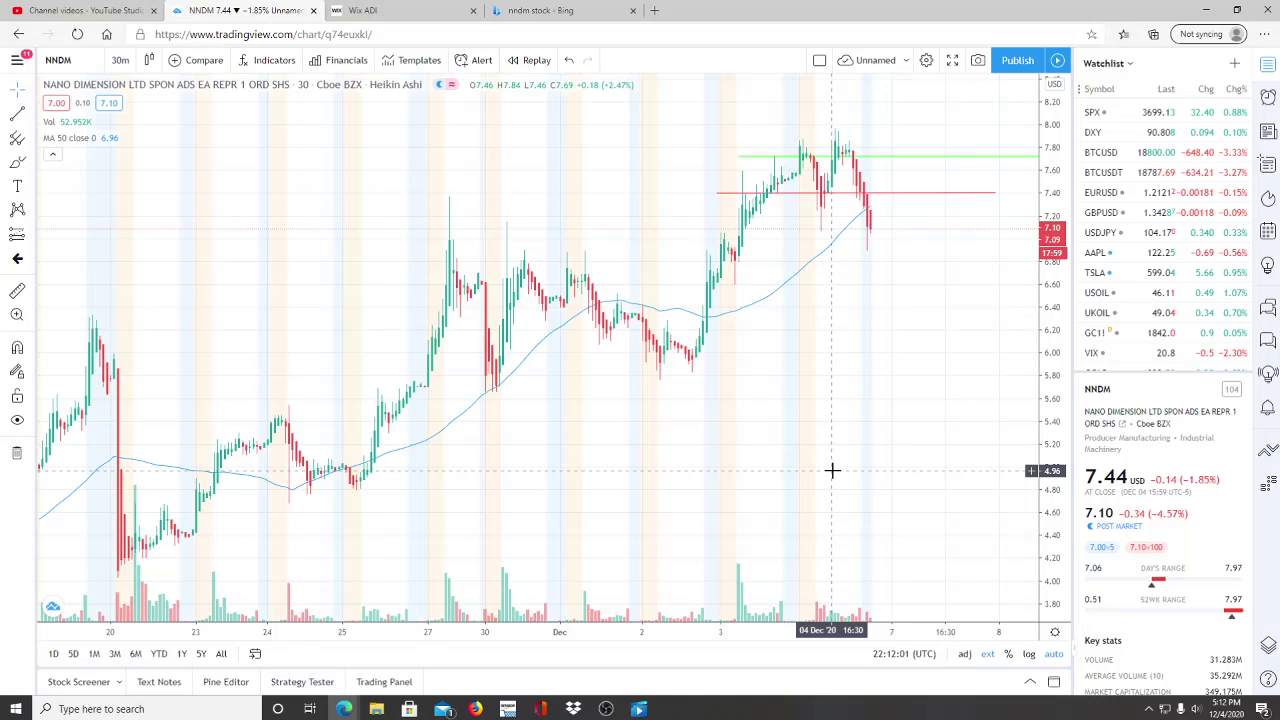
- Switch to the Wix site preview and look through the Invest42morrow home page, including its about text and video
scroll(654, 486, up, 3)
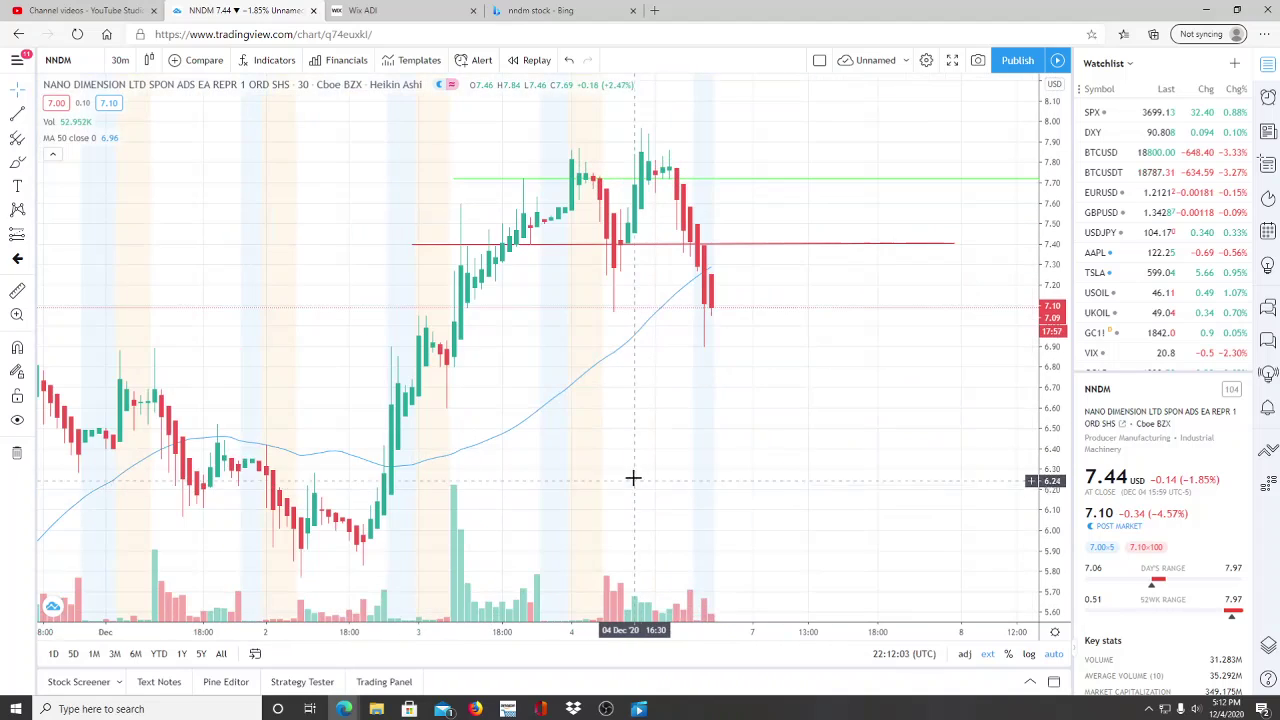
click(400, 11)
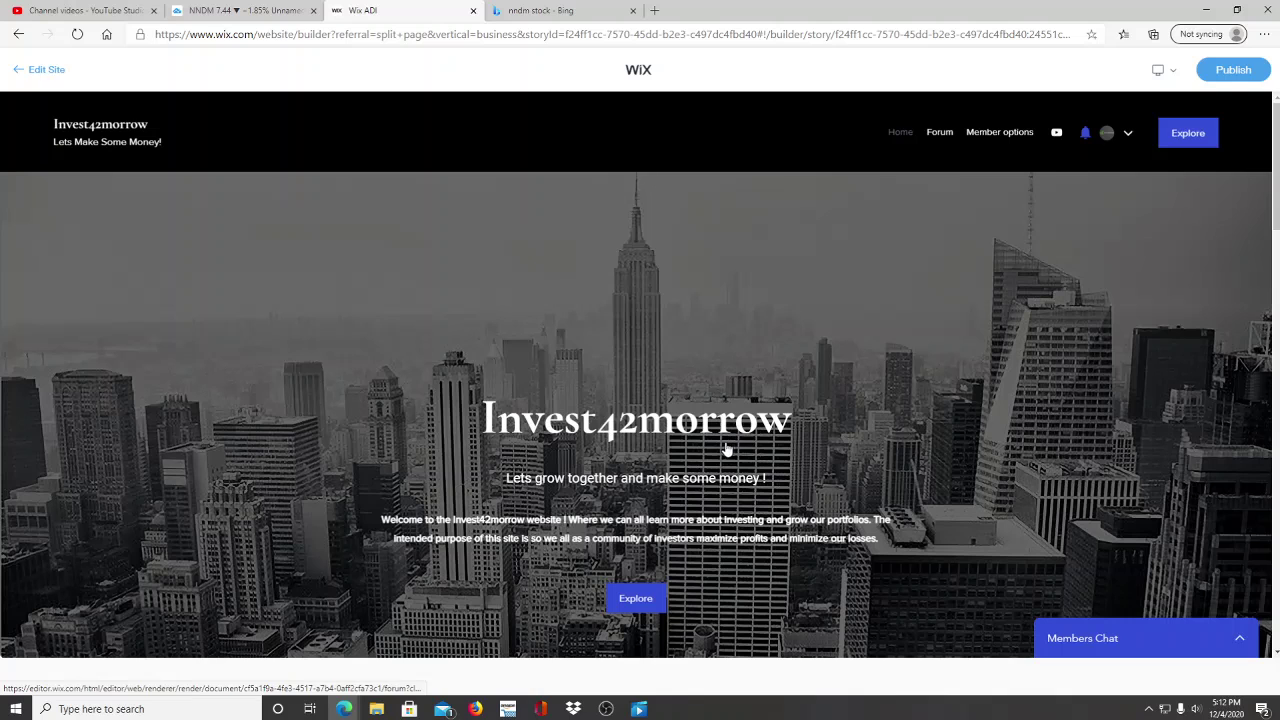
scroll(740, 454, down, 10)
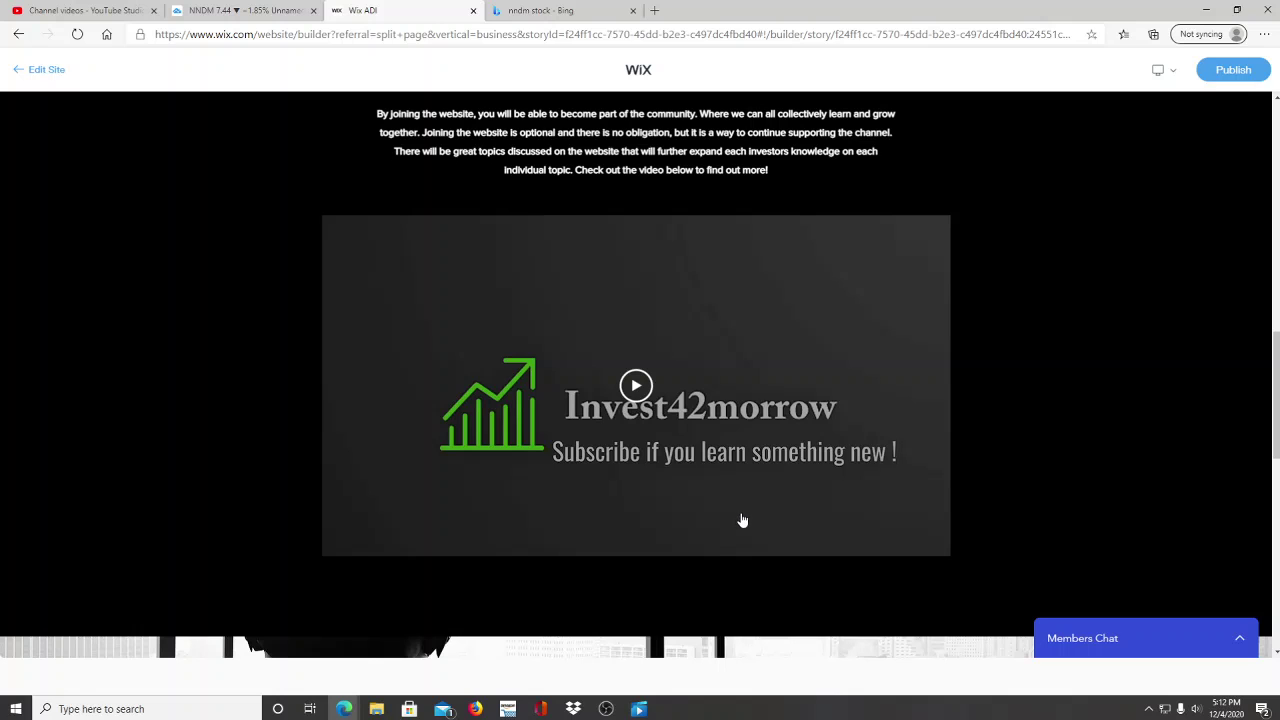
scroll(705, 505, up, 3)
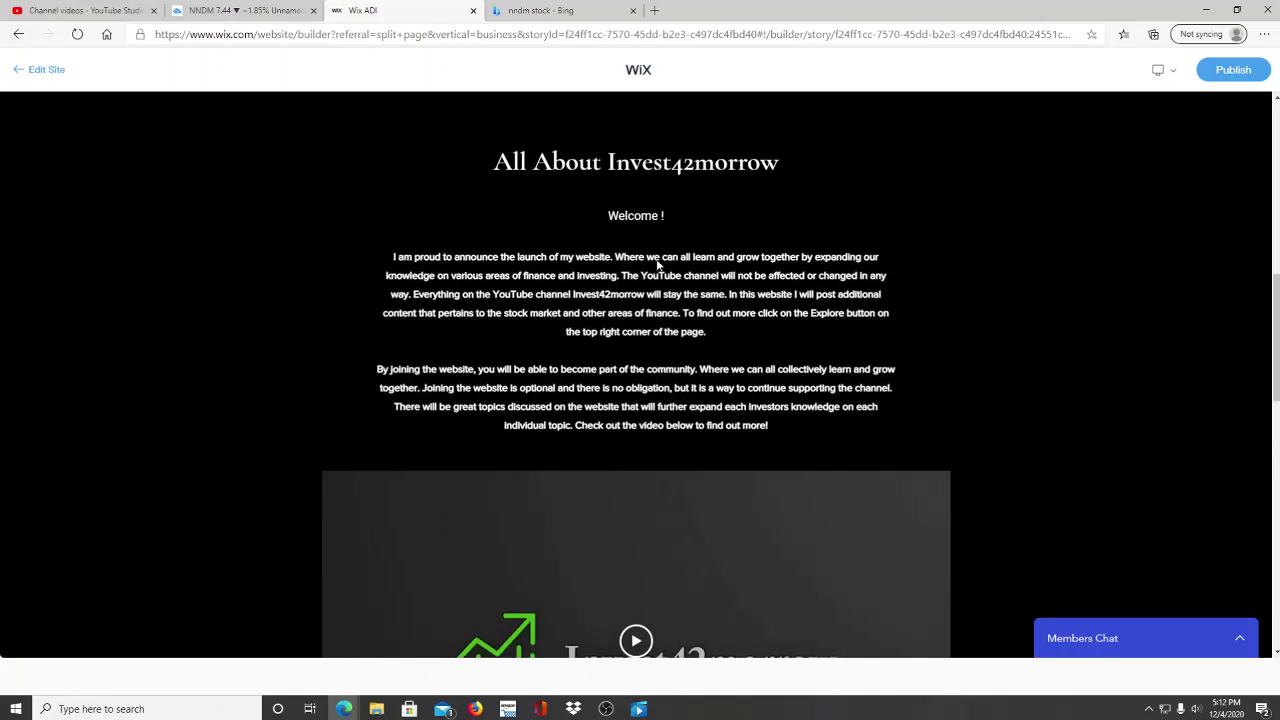
scroll(852, 430, up, 9)
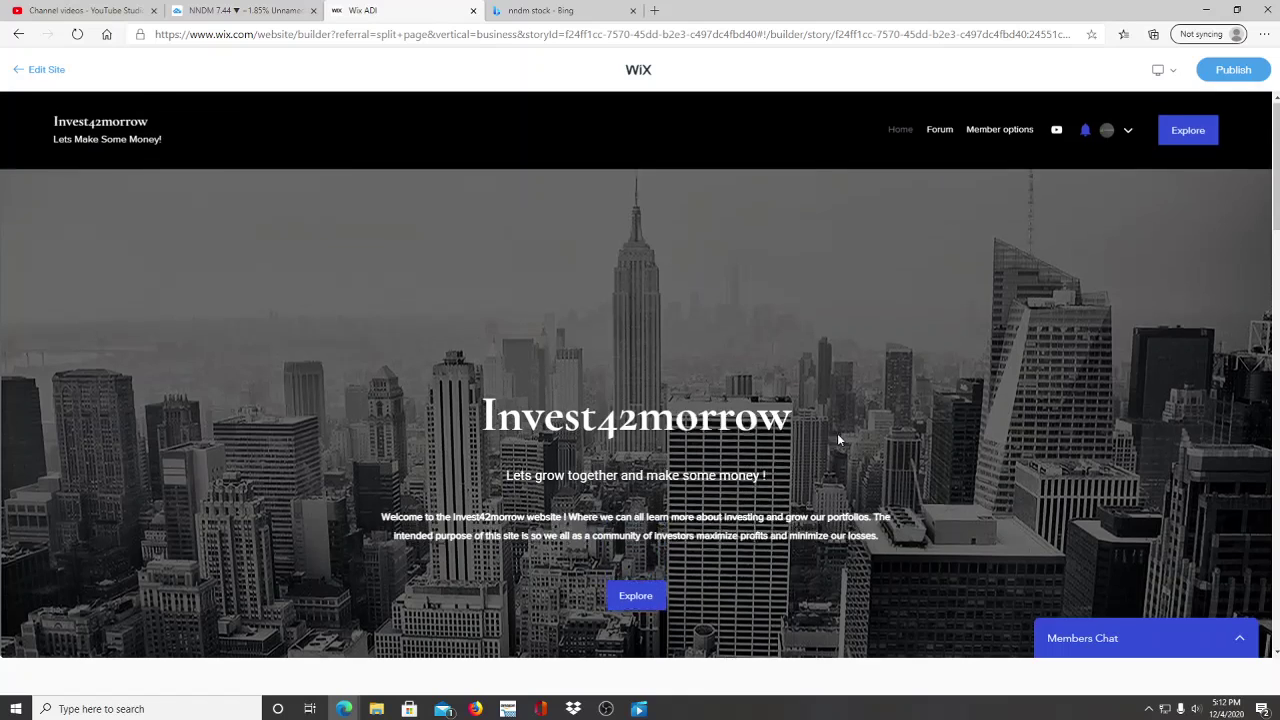
- Open the site's Forum page and look over the member forum categories
click(940, 133)
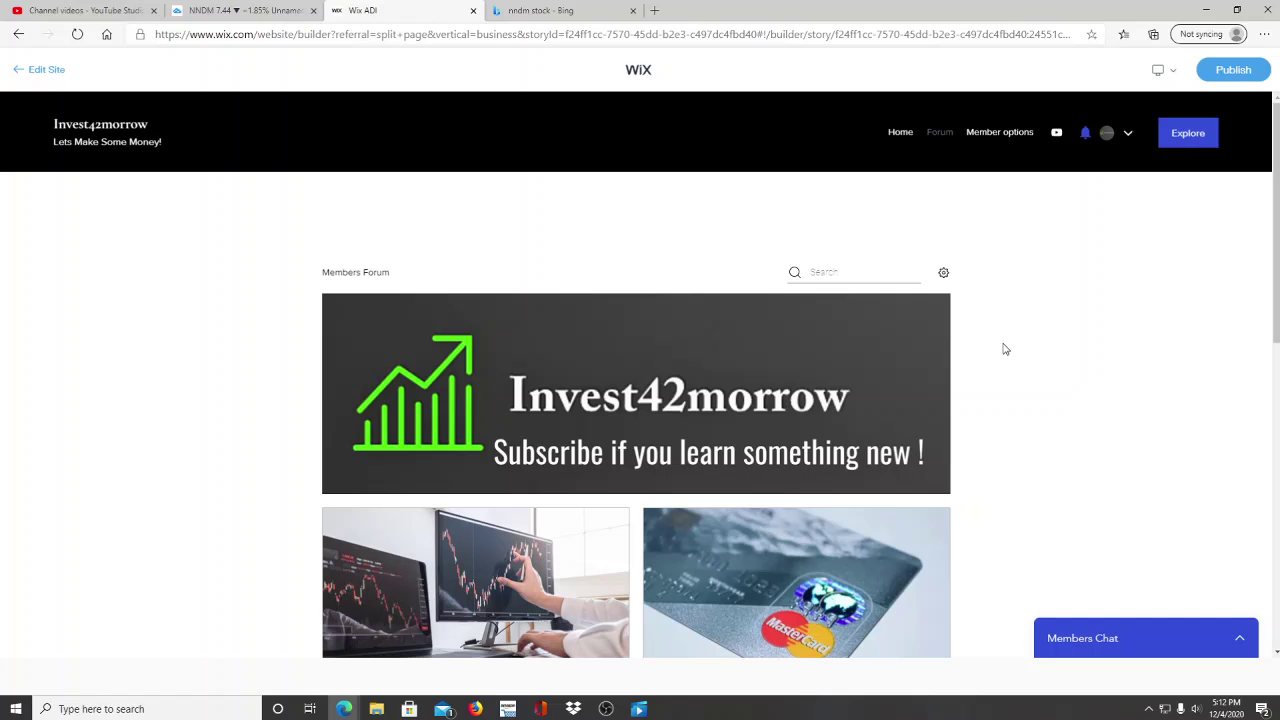
scroll(988, 395, down, 3)
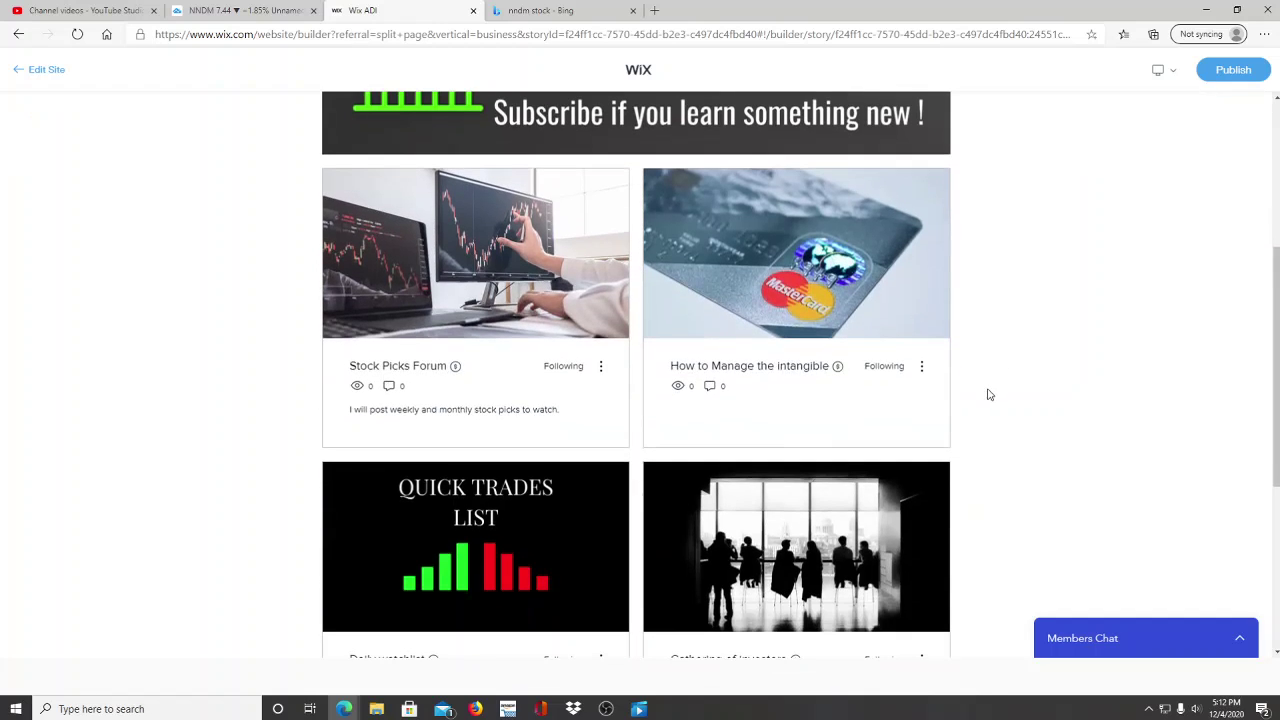
scroll(823, 595, down, 1)
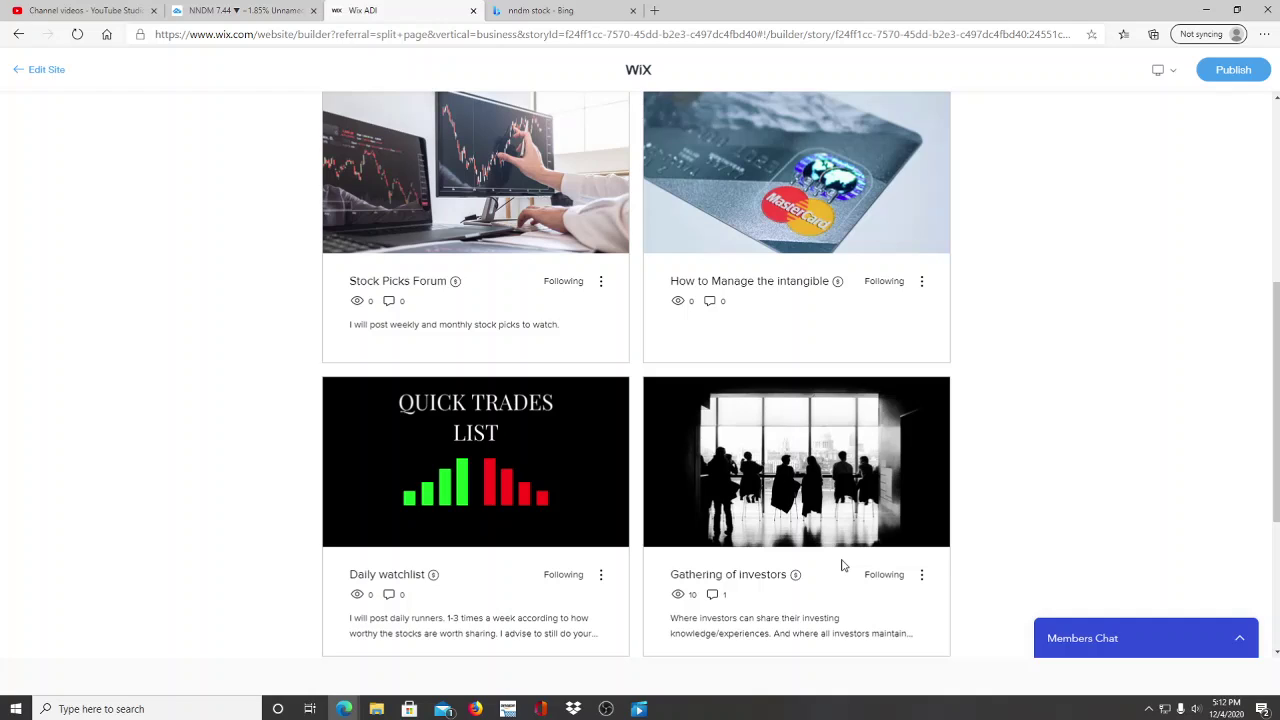
scroll(845, 566, up, 2)
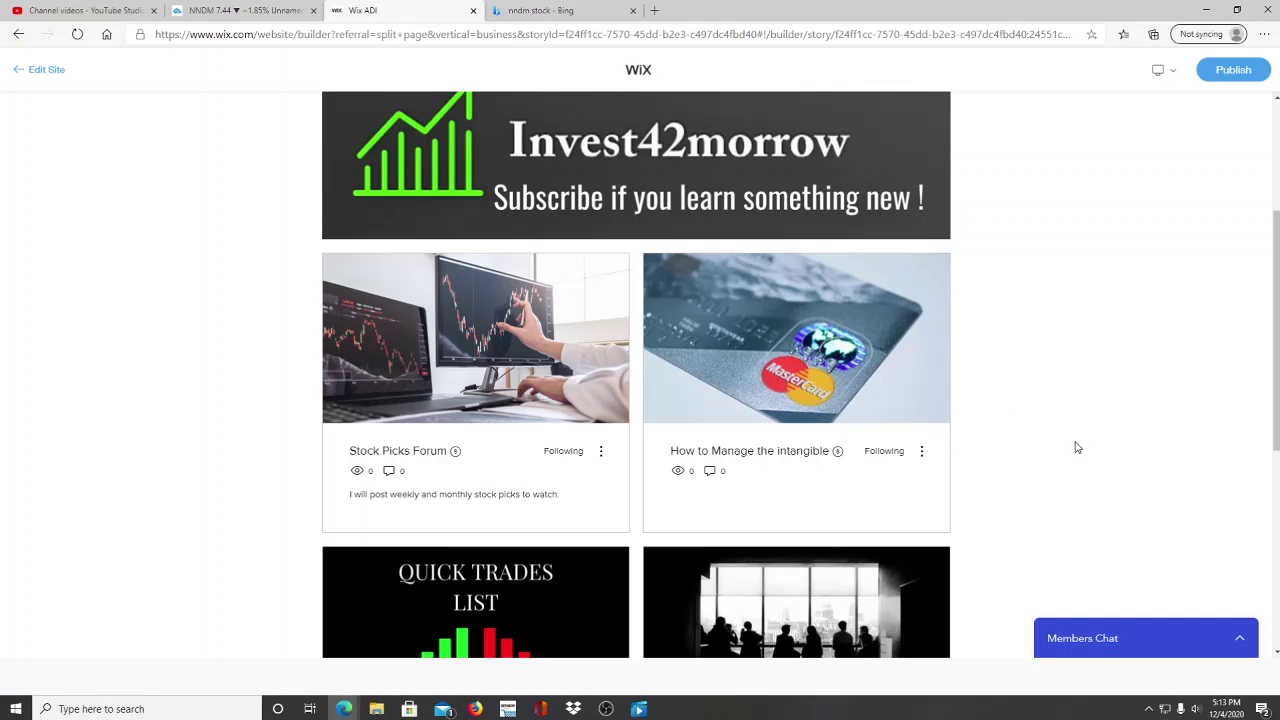
scroll(1032, 489, up, 2)
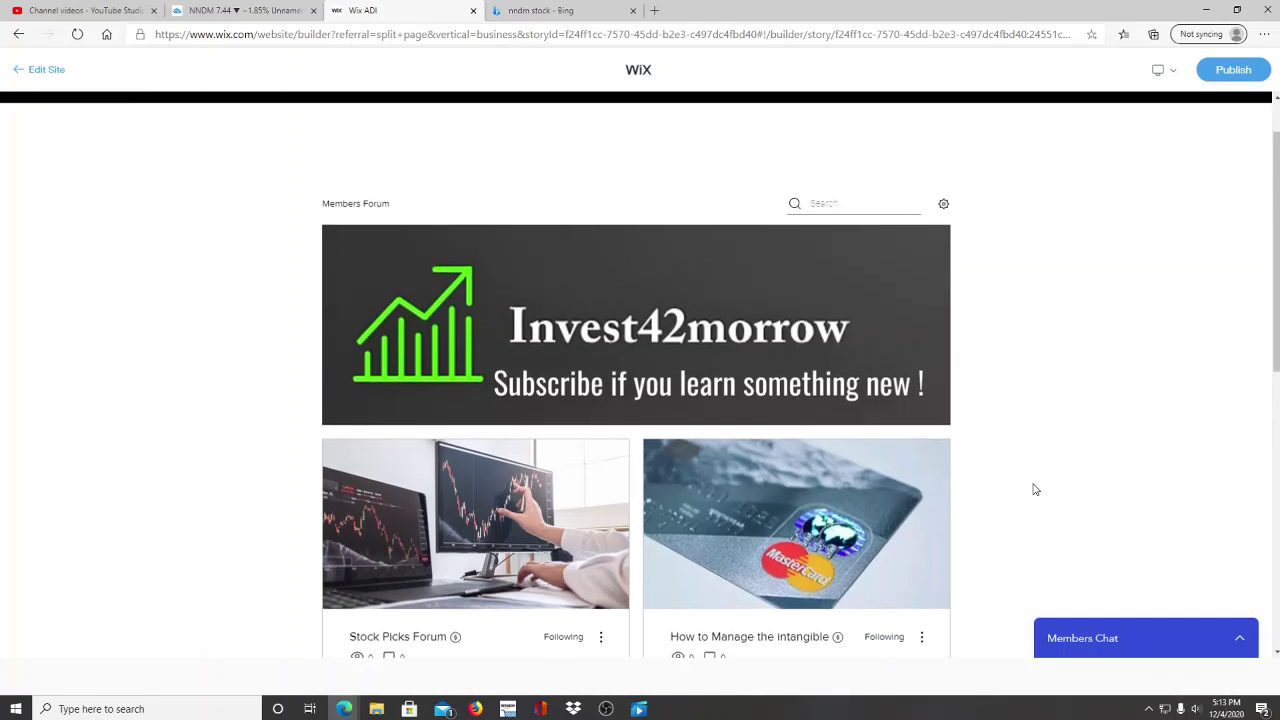
scroll(1035, 489, up, 1)
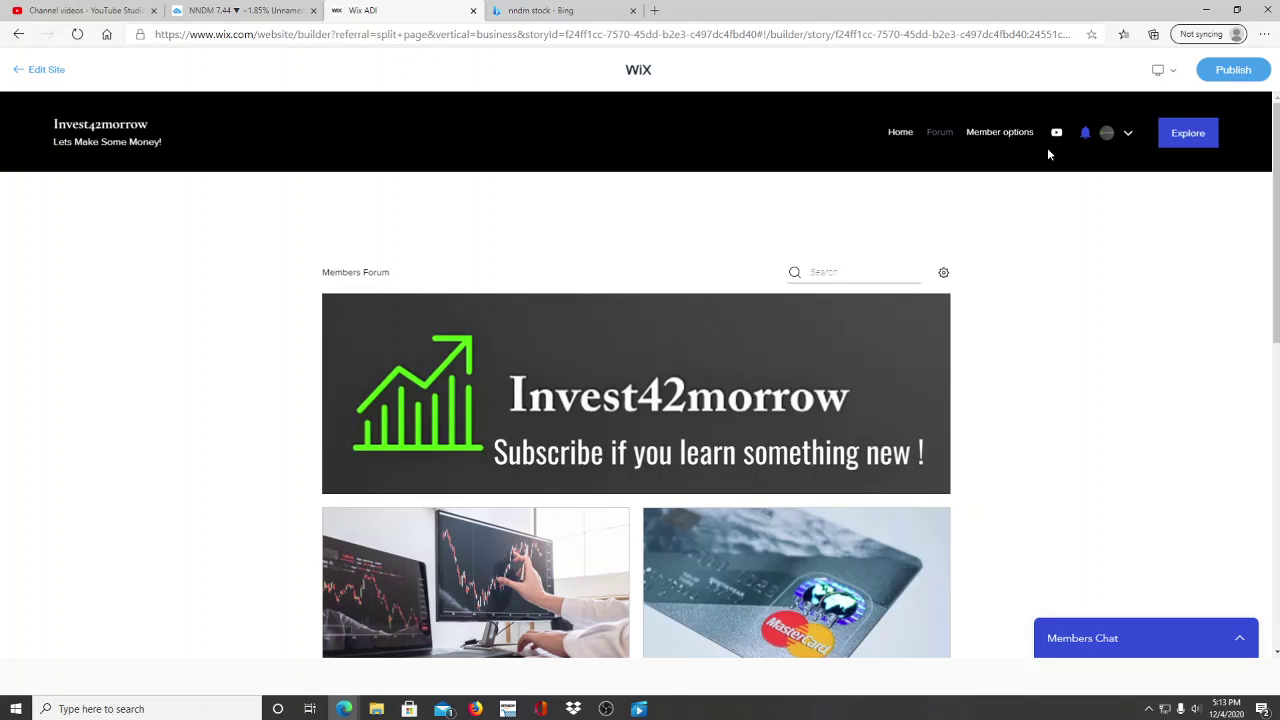
- Open the Member options page and compare what the Determined Investor and Advanced Investor plans include
click(1020, 132)
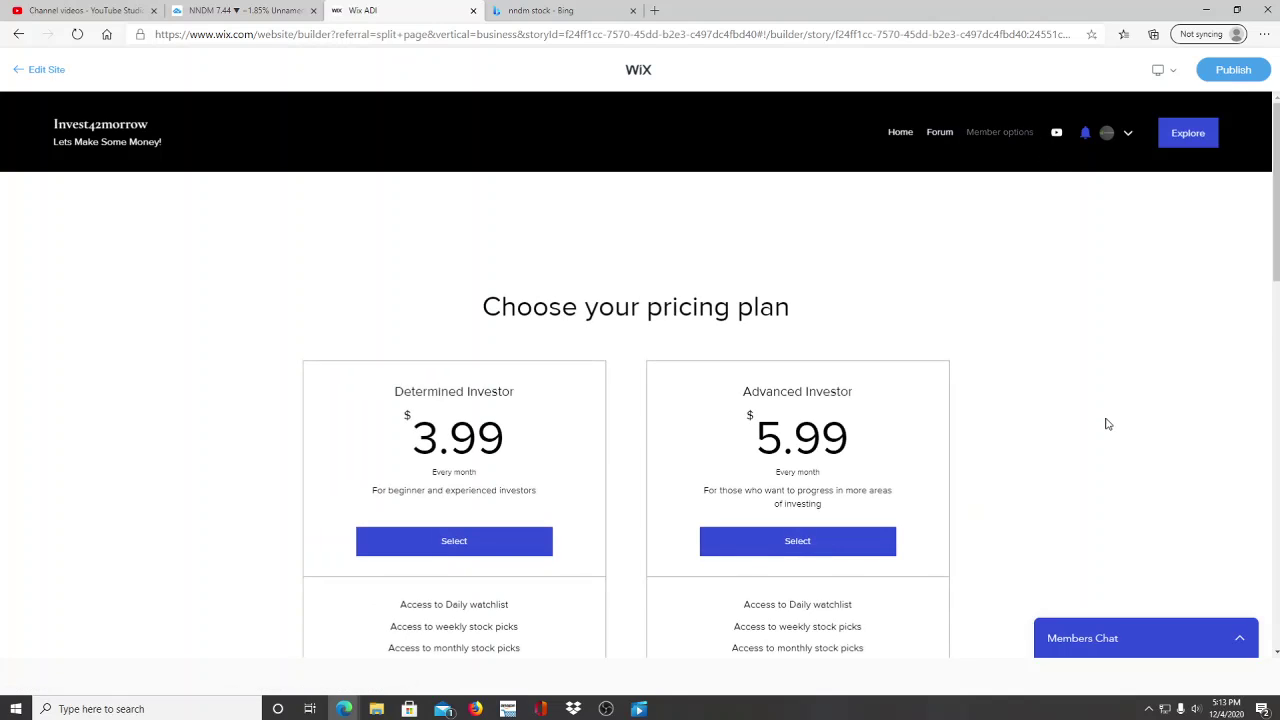
scroll(1060, 392, down, 1)
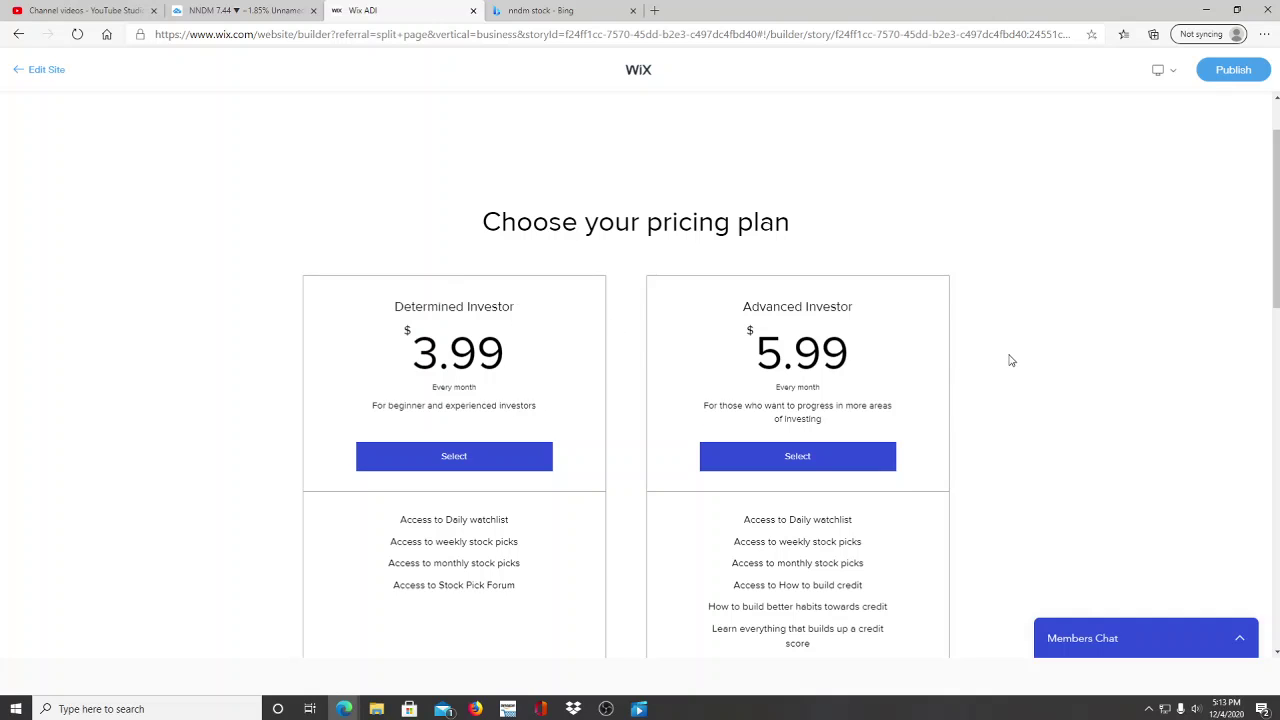
scroll(1029, 300, down, 4)
scroll(1069, 314, up, 2)
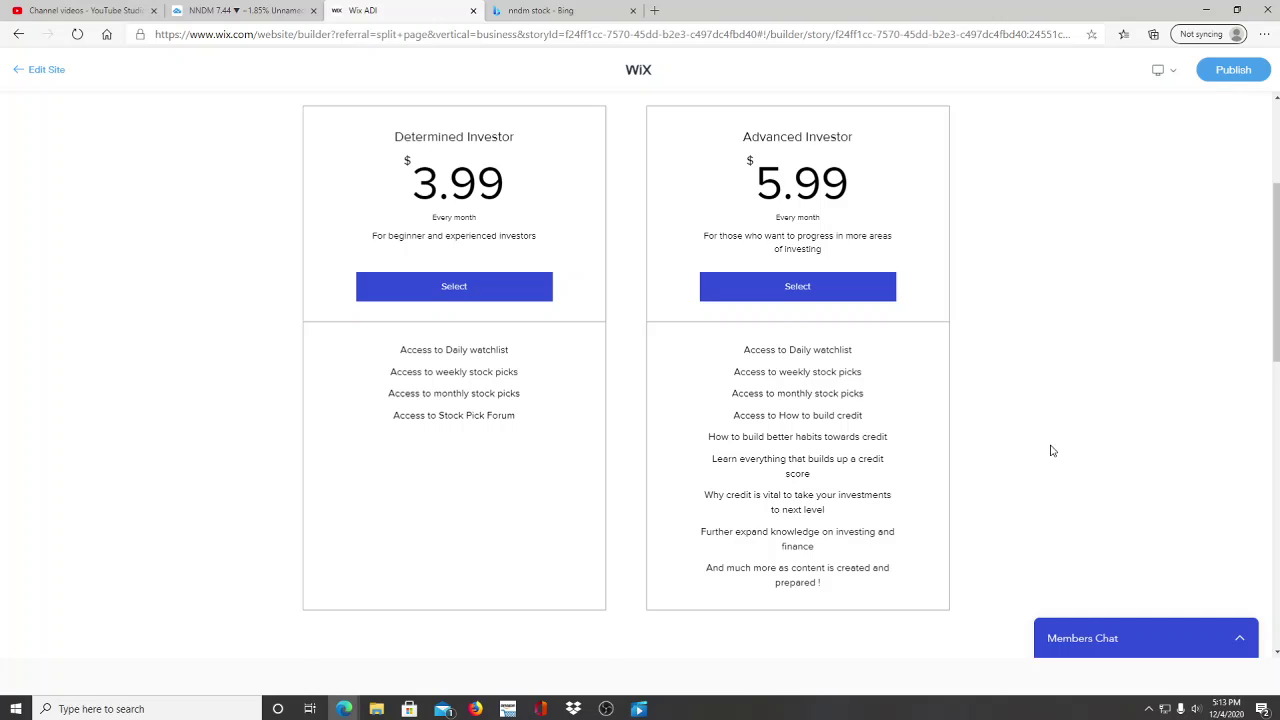
scroll(1050, 451, up, 2)
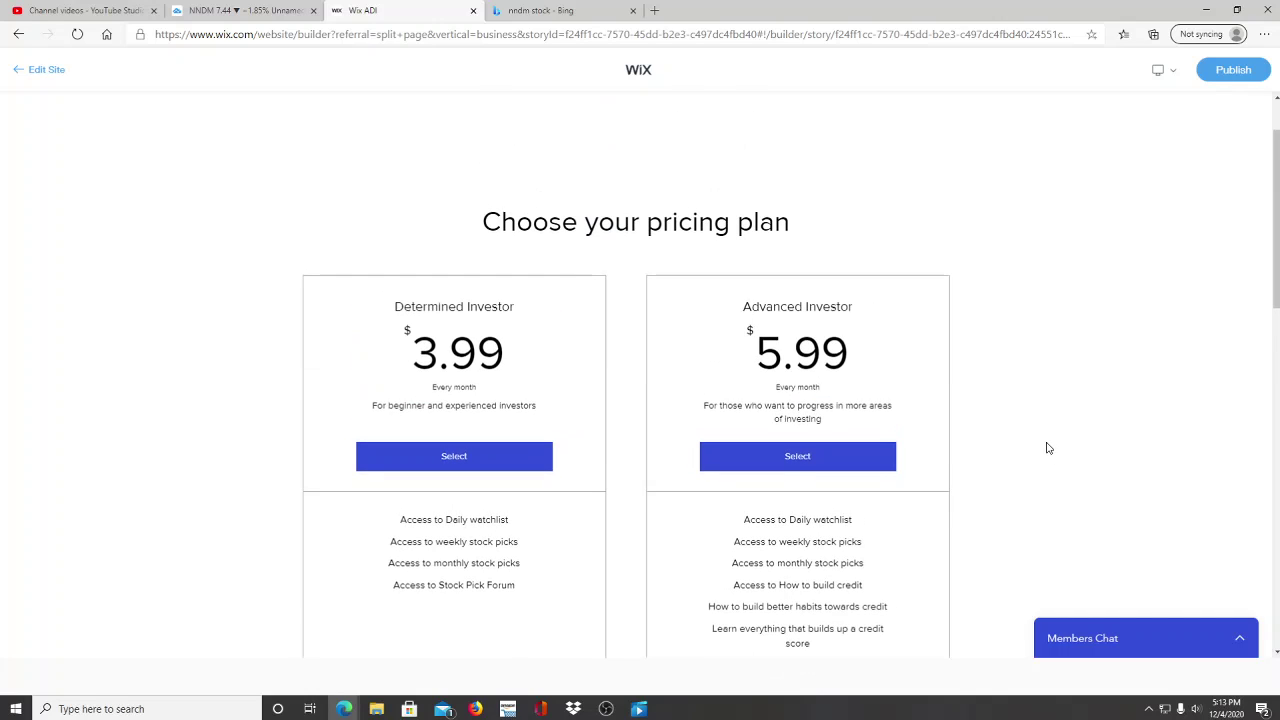
scroll(1034, 438, up, 1)
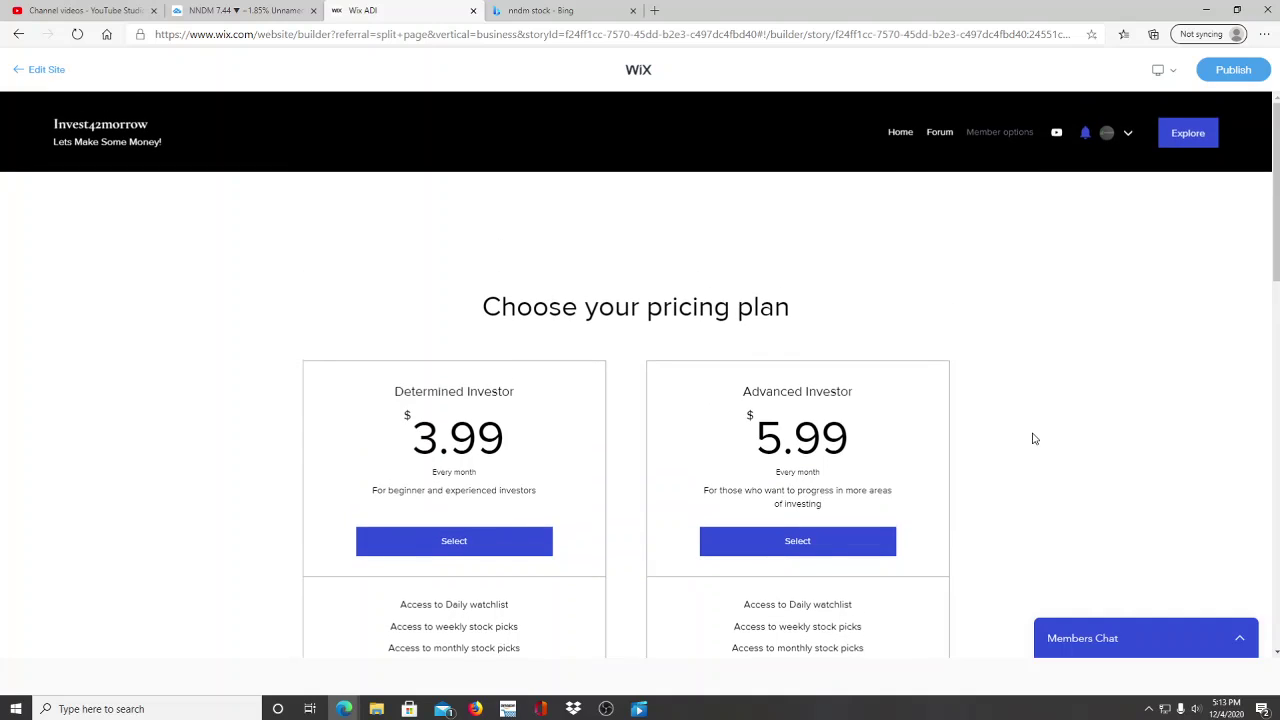
- Return to the site's Home page and review the All About Invest42morrow section
click(899, 133)
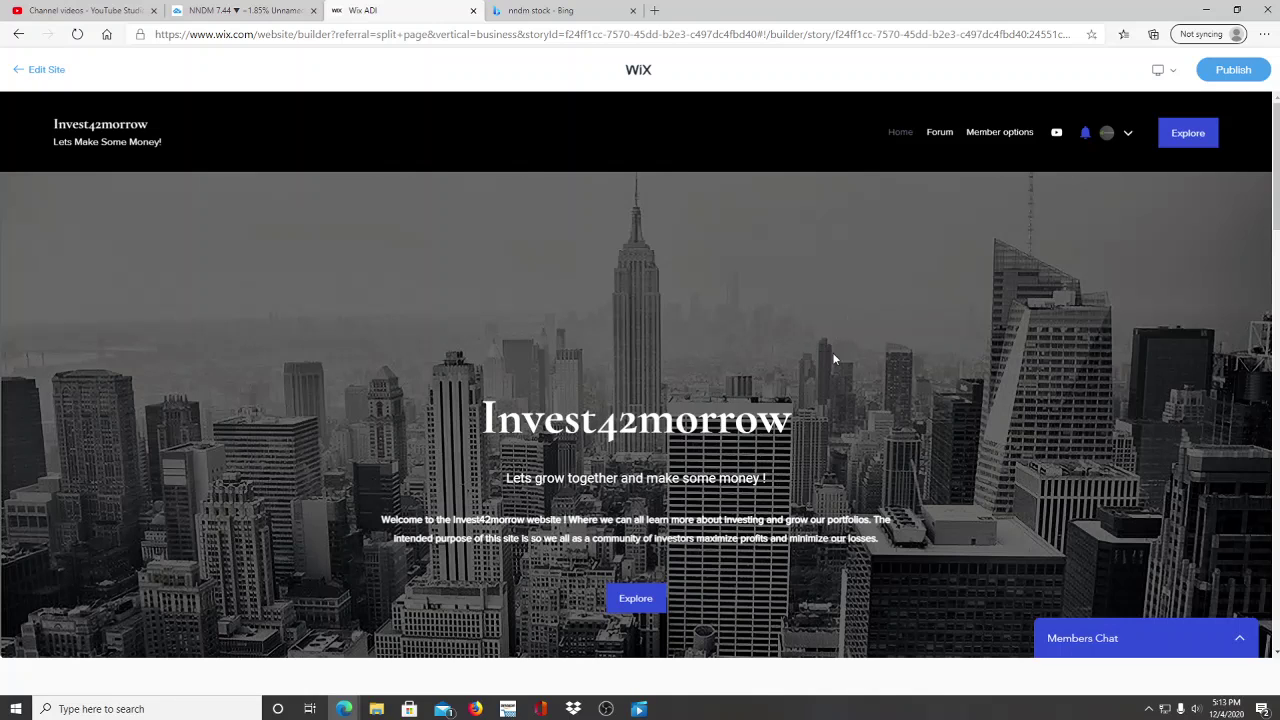
scroll(831, 355, down, 4)
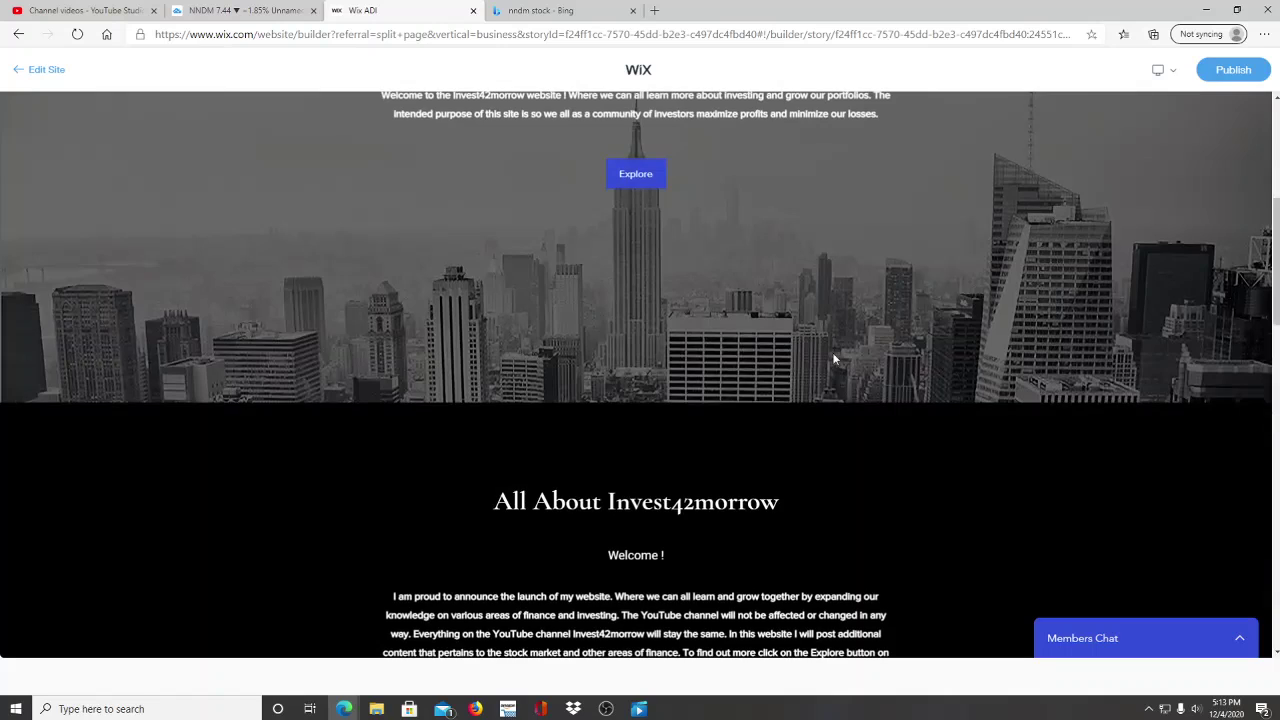
scroll(832, 352, down, 2)
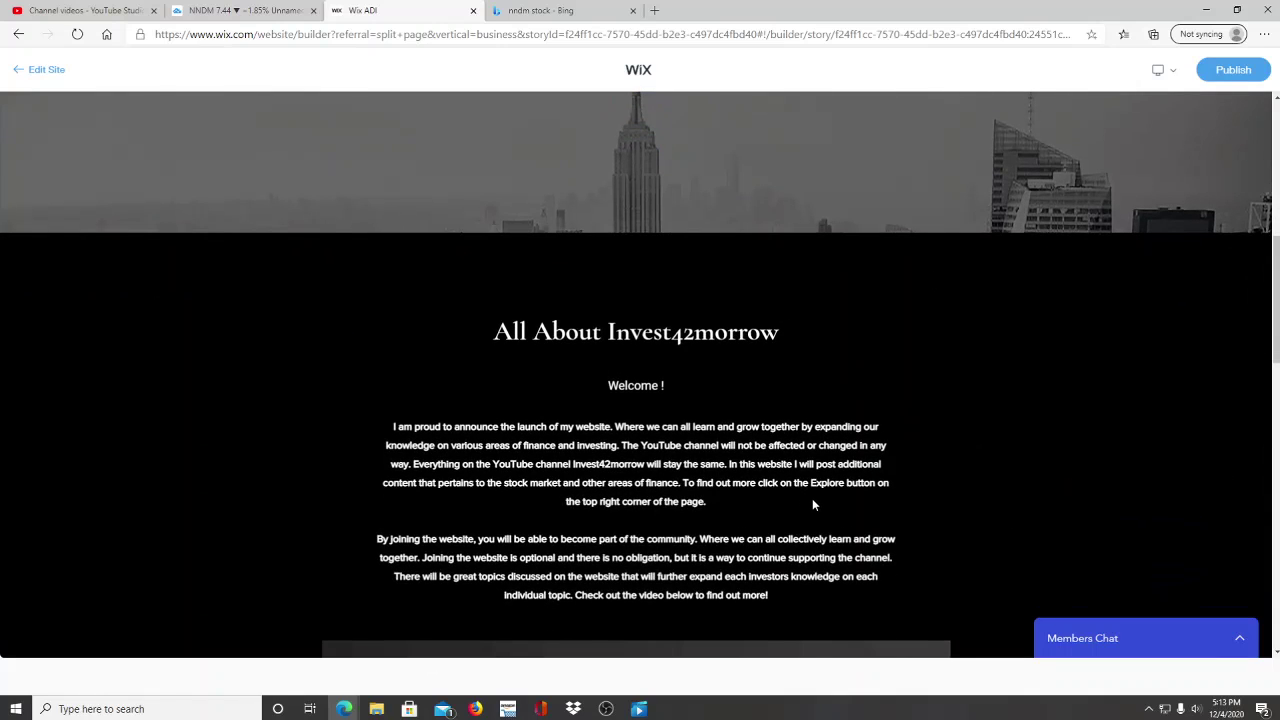
scroll(812, 511, up, 6)
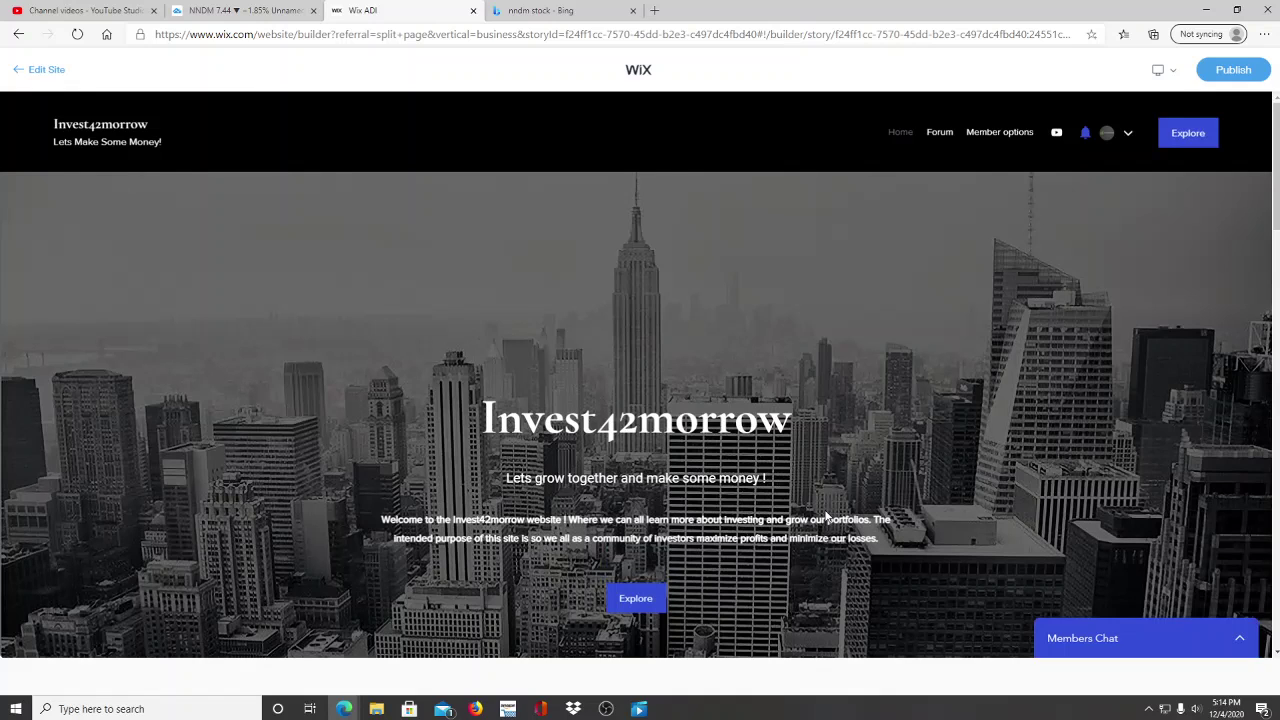
- Switch to the TradingView NNDM chart and examine the recent 30-minute candles around the red and green lines against the November price history
click(212, 8)
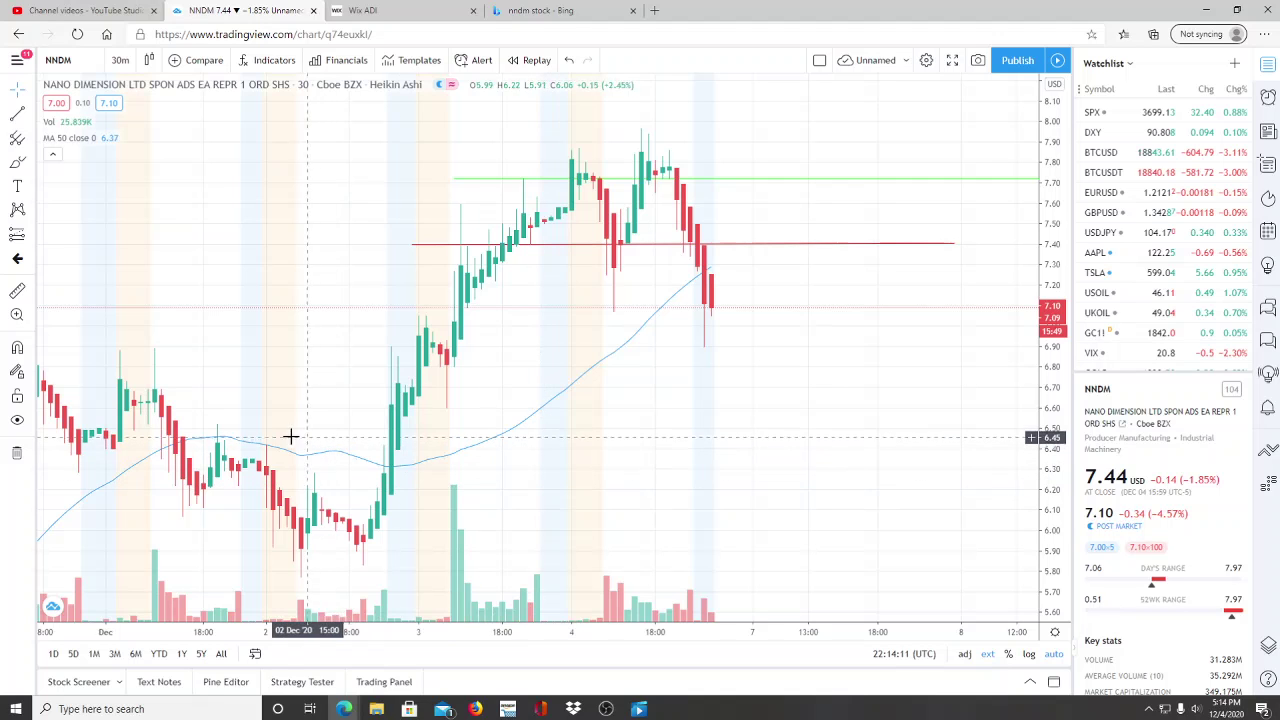
scroll(218, 417, up, 5)
drag(431, 523, 657, 474)
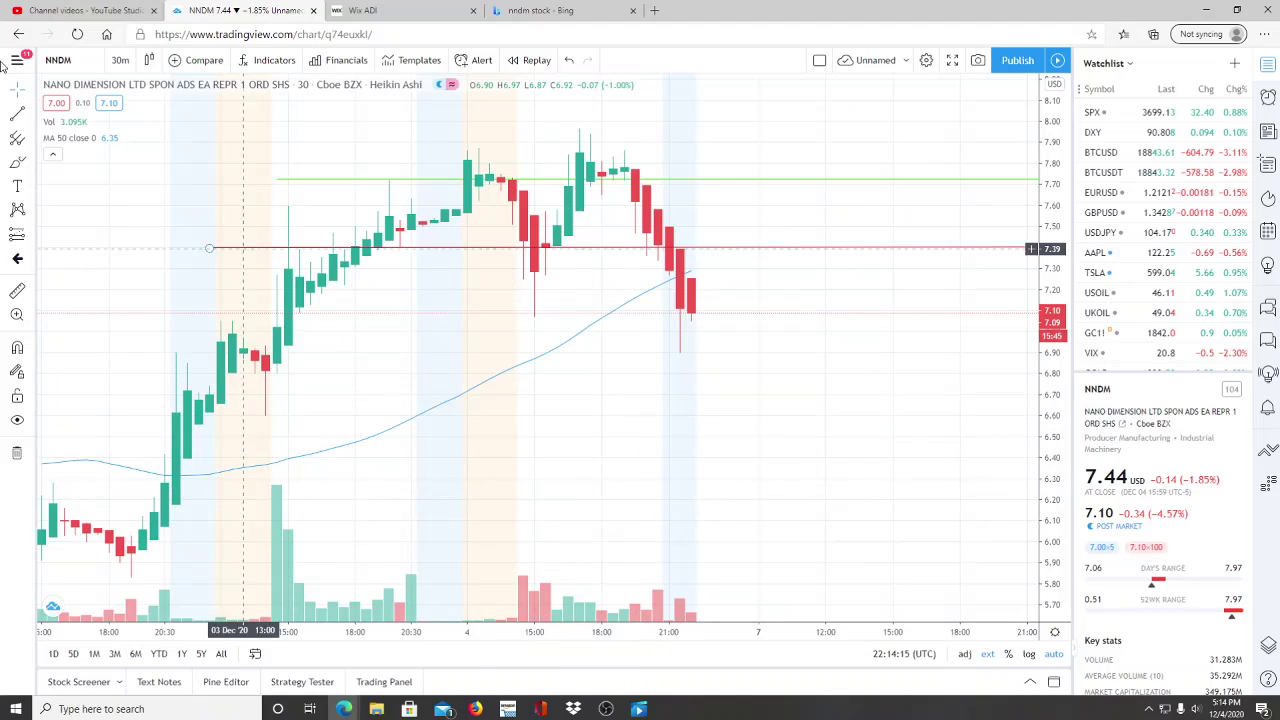
mouse_move(46, 140)
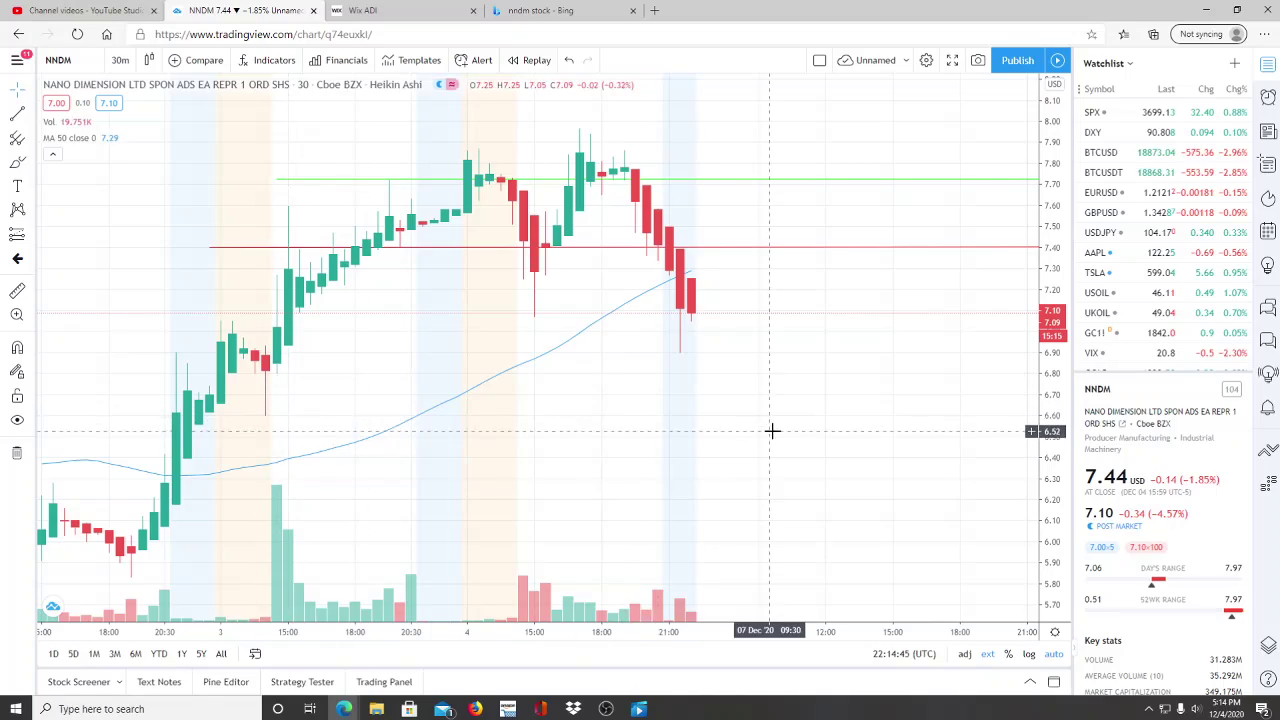
scroll(771, 431, down, 10)
scroll(757, 377, up, 4)
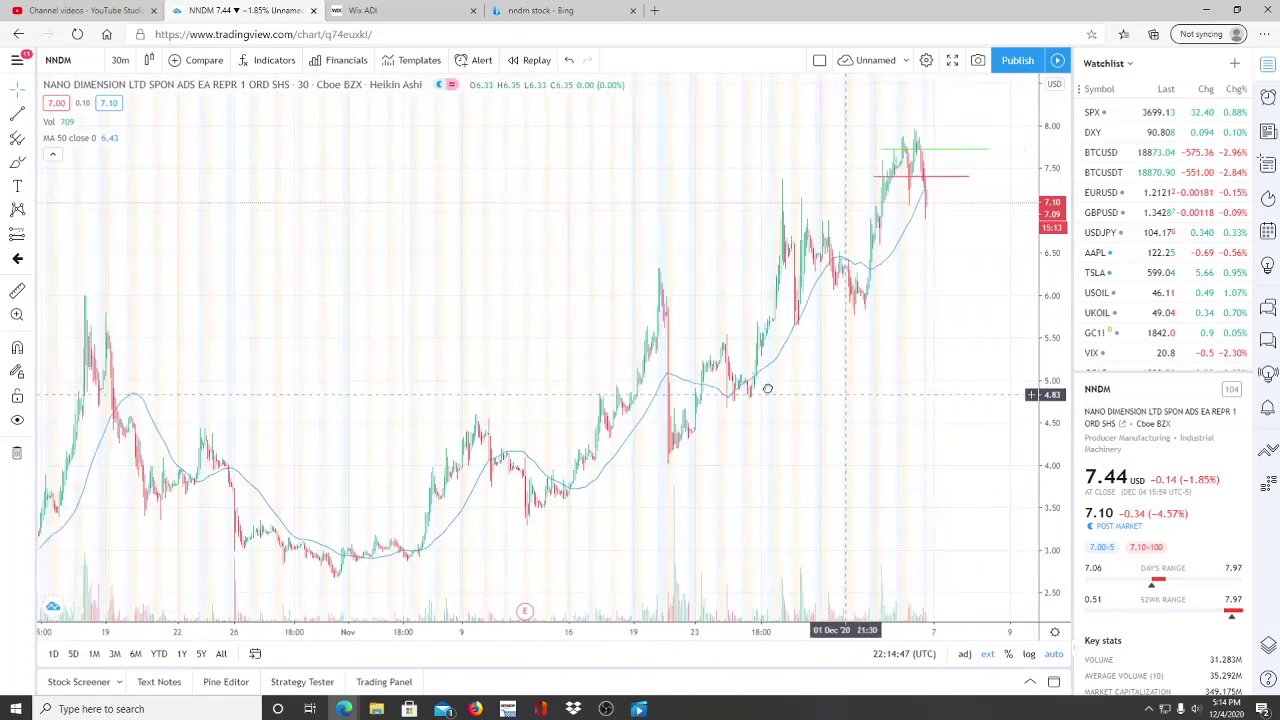
drag(531, 343, 461, 374)
scroll(614, 374, up, 2)
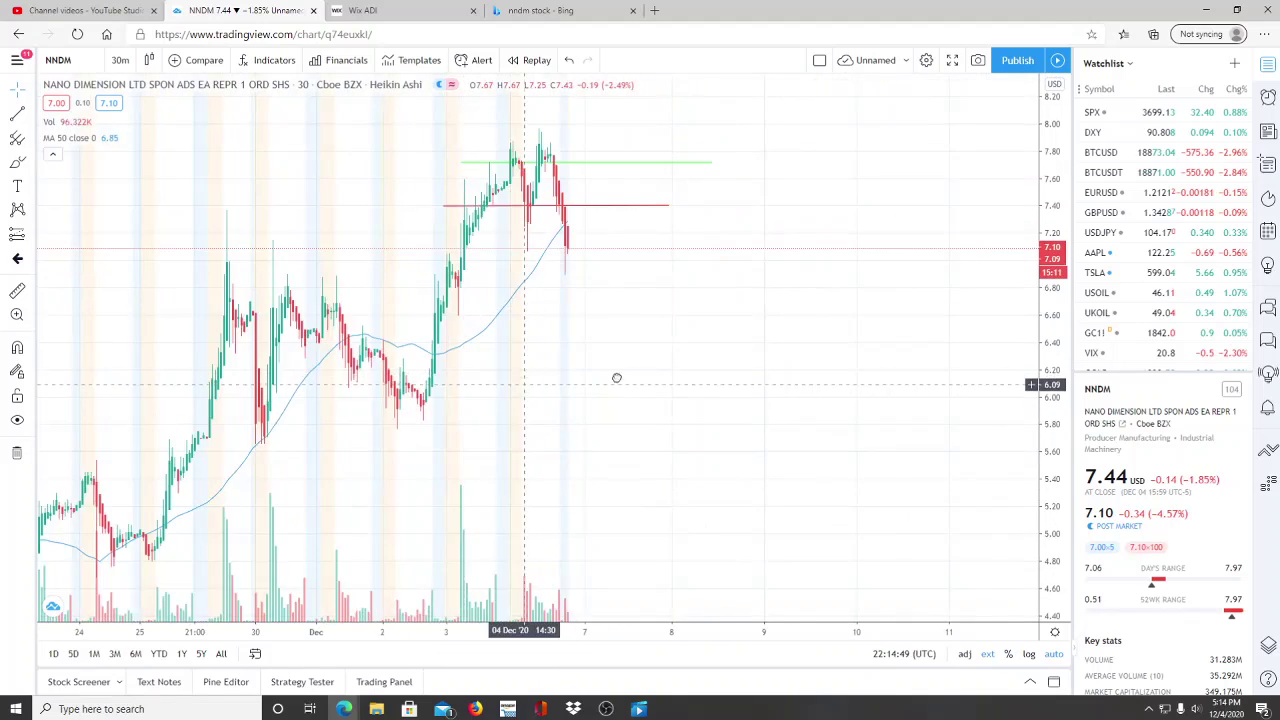
drag(614, 374, 789, 374)
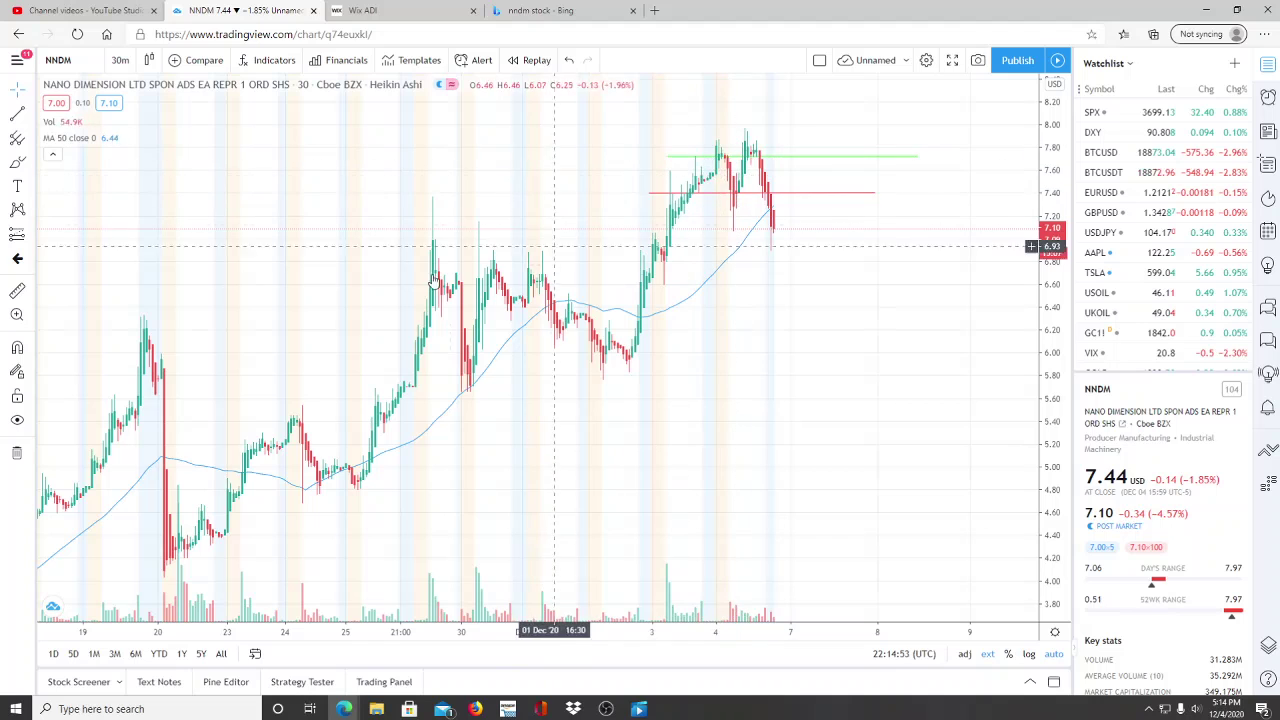
scroll(206, 251, up, 4)
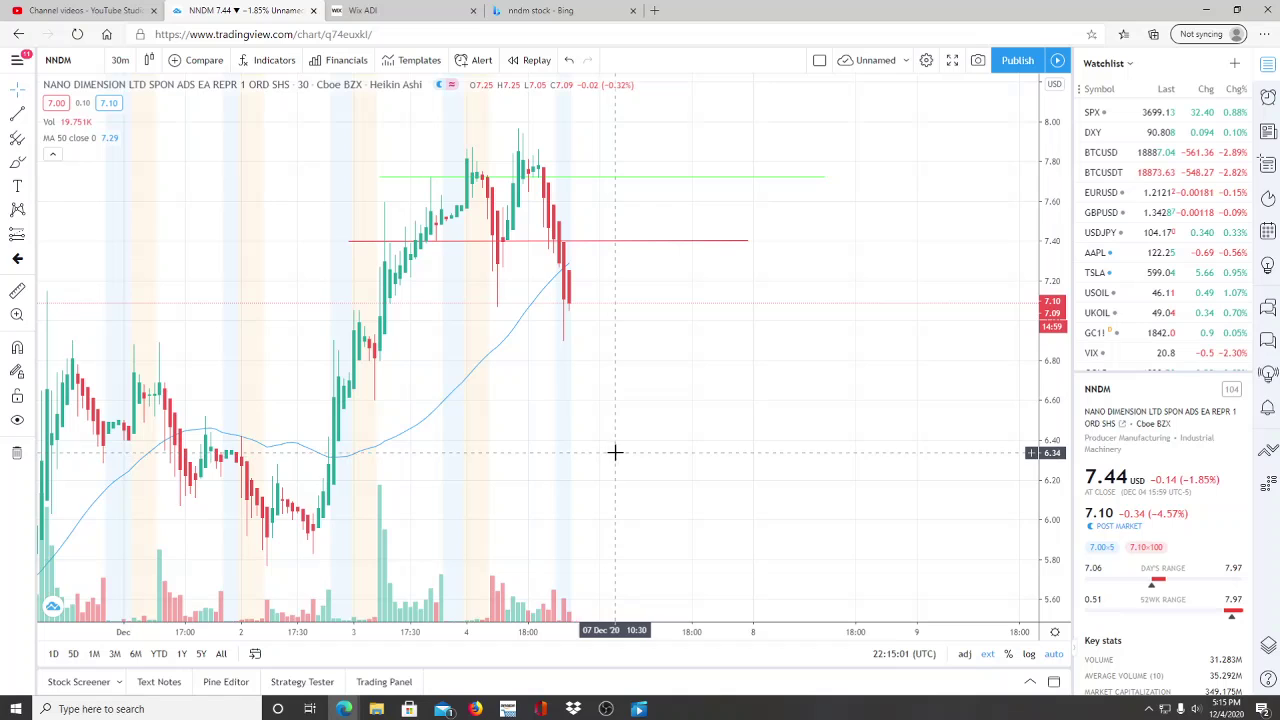
mouse_move(551, 449)
mouse_down()
mouse_move(546, 463)
mouse_move(562, 463)
mouse_up()
scroll(786, 513, left, 2)
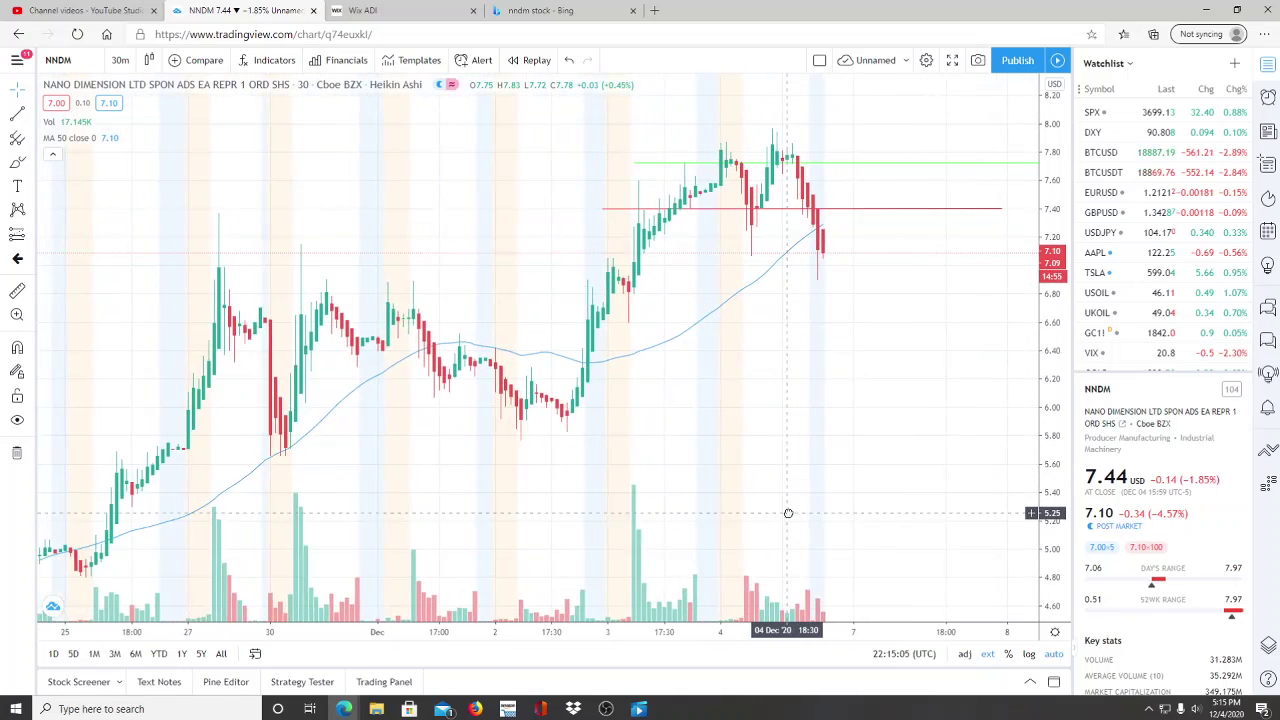
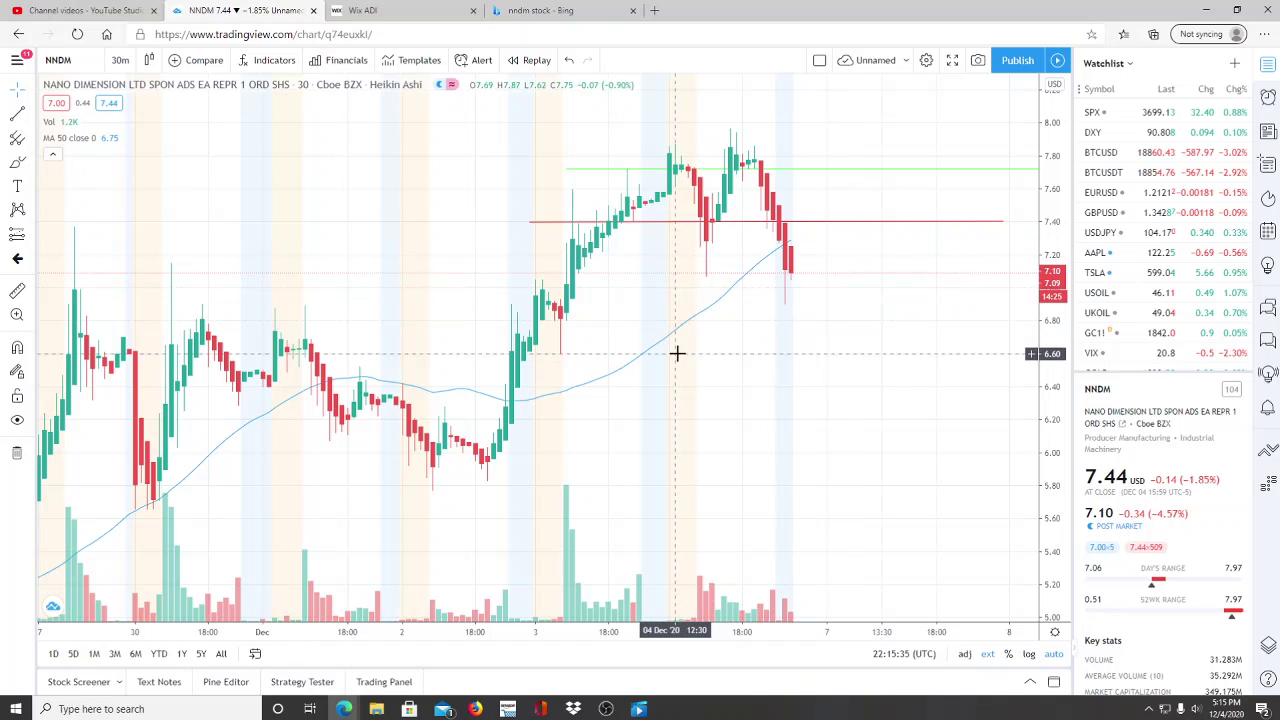
- Examine NNDM's trend relative to the 50-period moving average, from the early December candles out to the full history since October
scroll(677, 352, down, 2)
scroll(677, 352, down, 2)
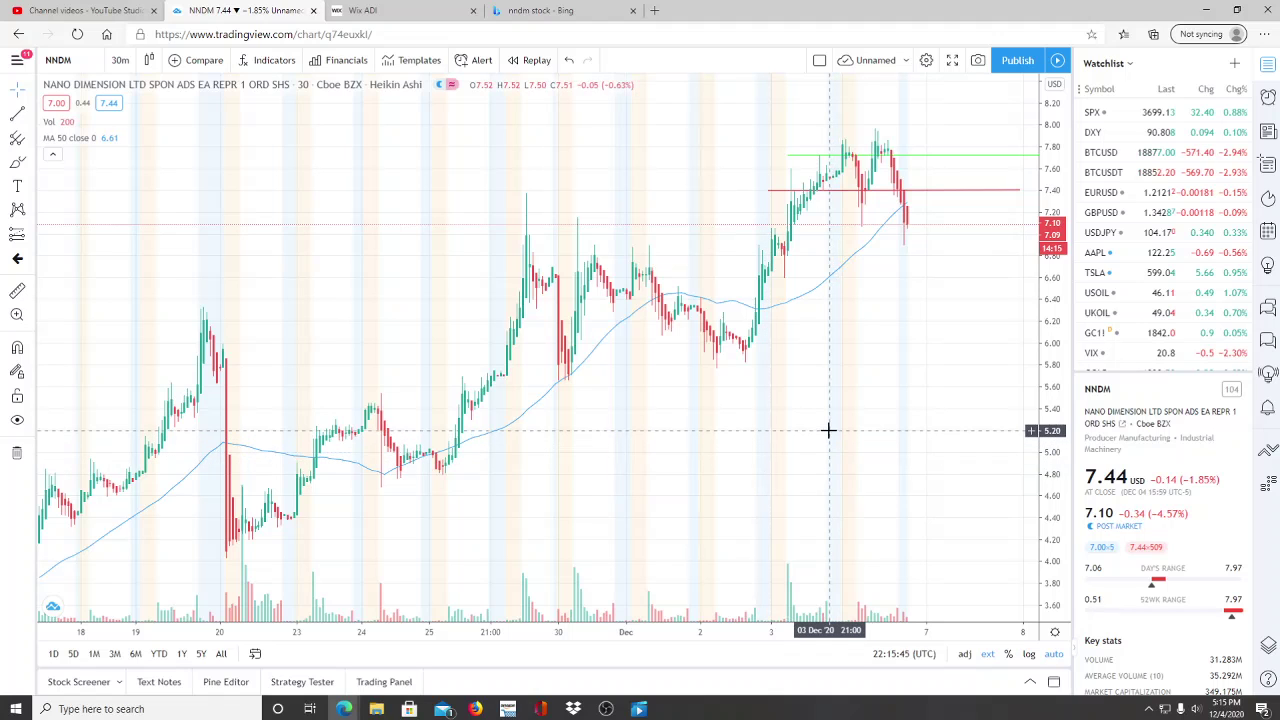
drag(656, 388, 618, 393)
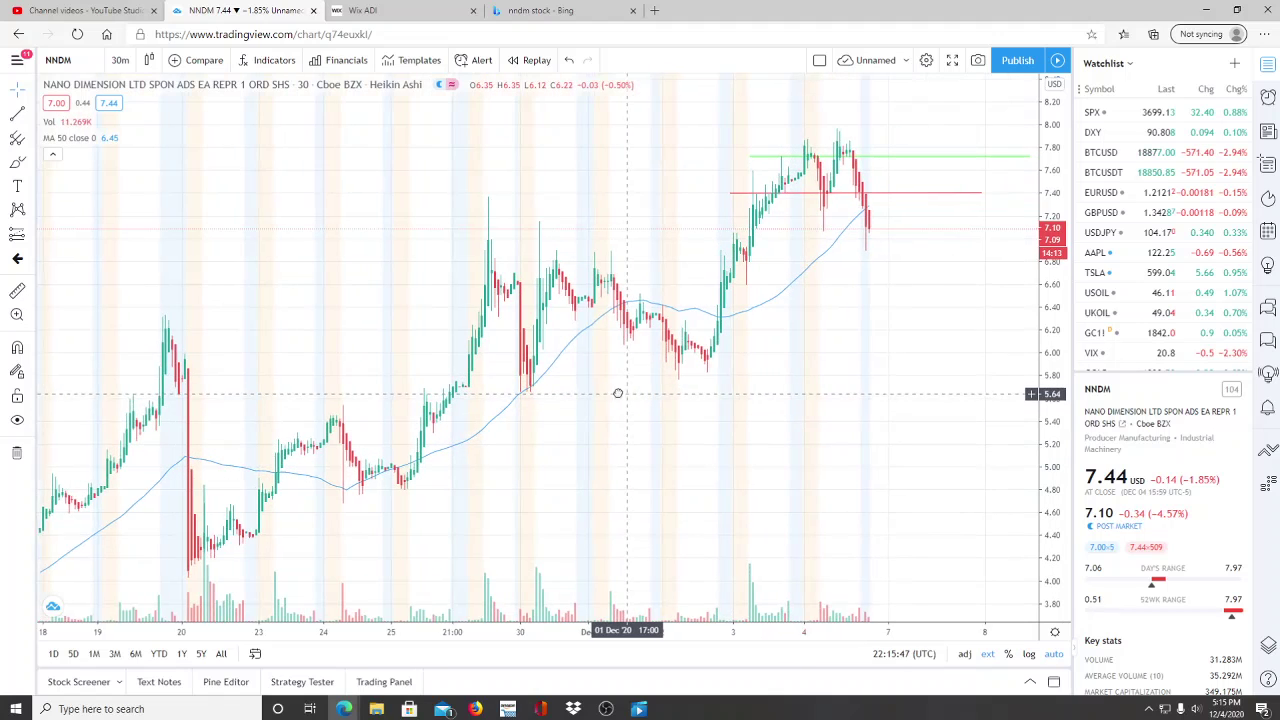
scroll(566, 400, up, 5)
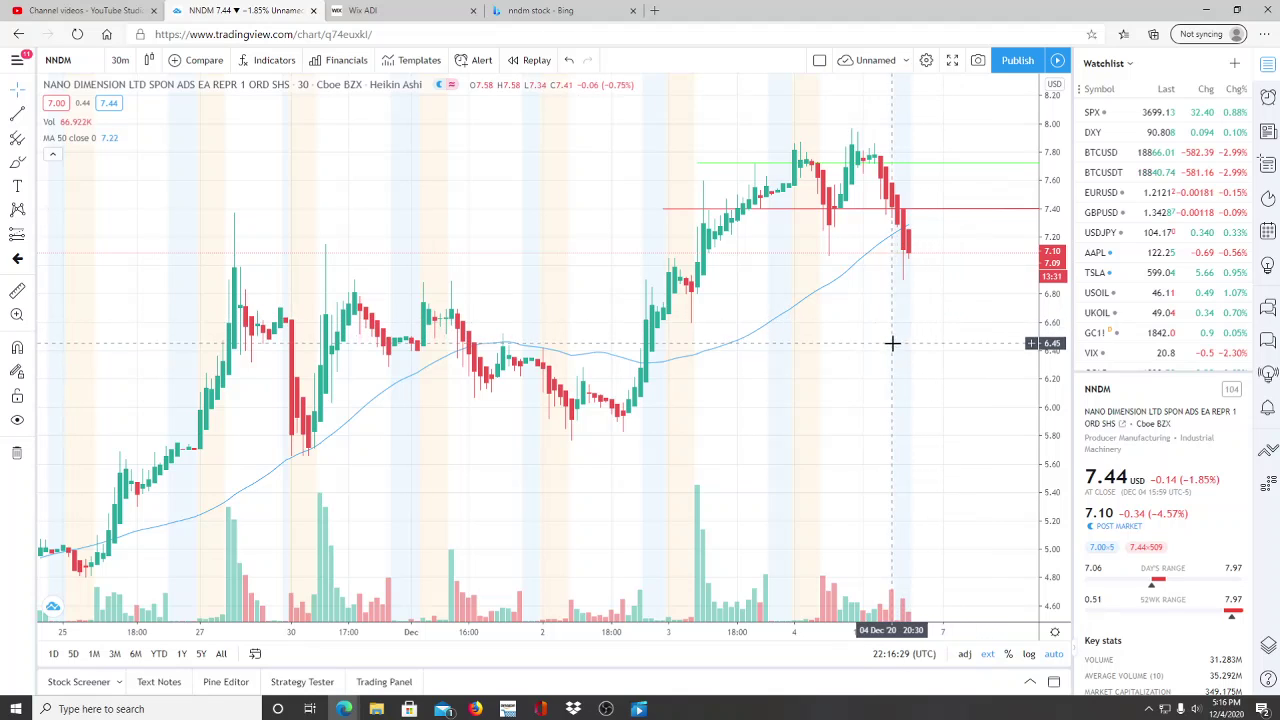
scroll(703, 375, up, 1)
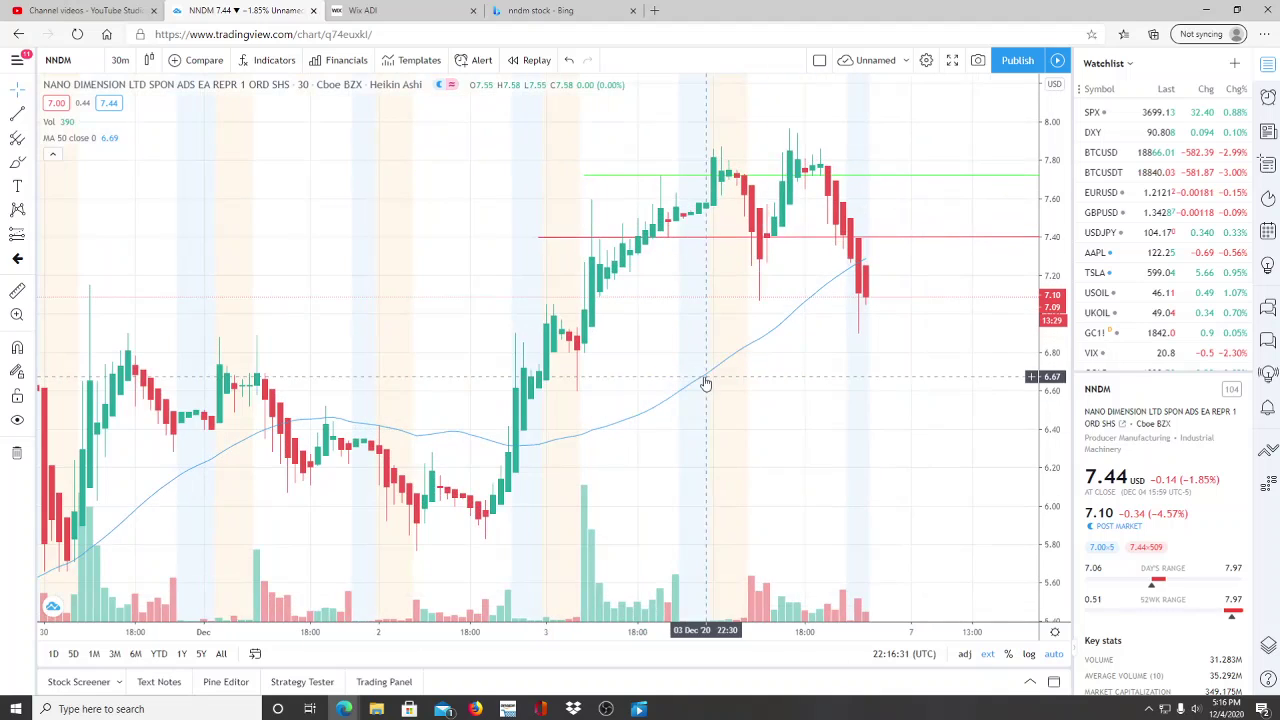
drag(794, 437, 740, 437)
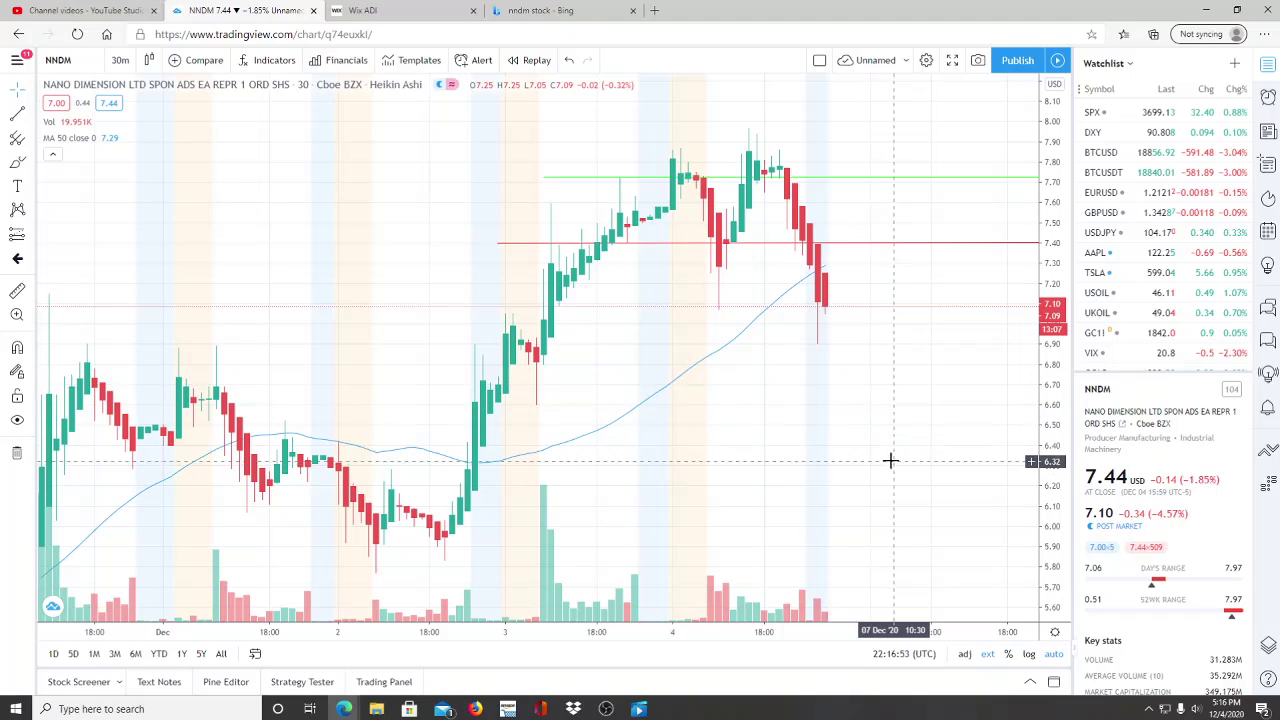
scroll(860, 442, down, 1)
scroll(860, 442, down, 10)
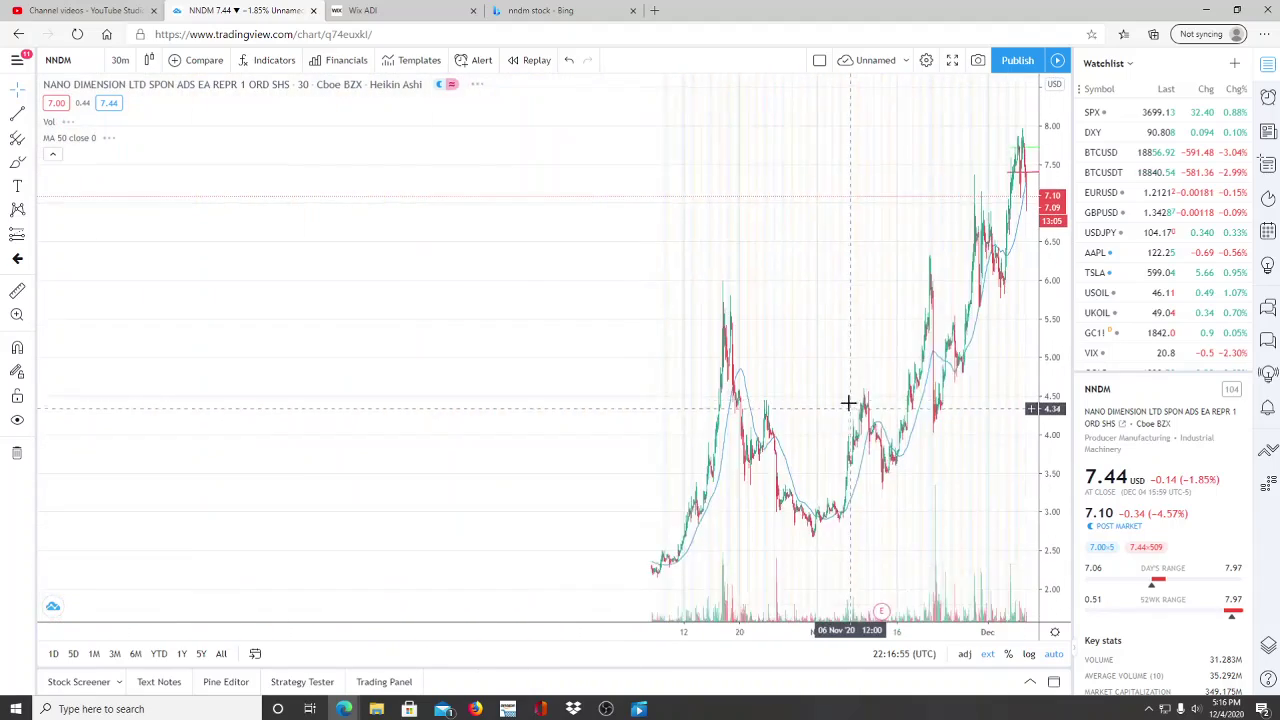
- Examine NNDM's long-term price history, from the candles before 2018 through the 2020 spikes up to December 2020
scroll(950, 400, down, 3)
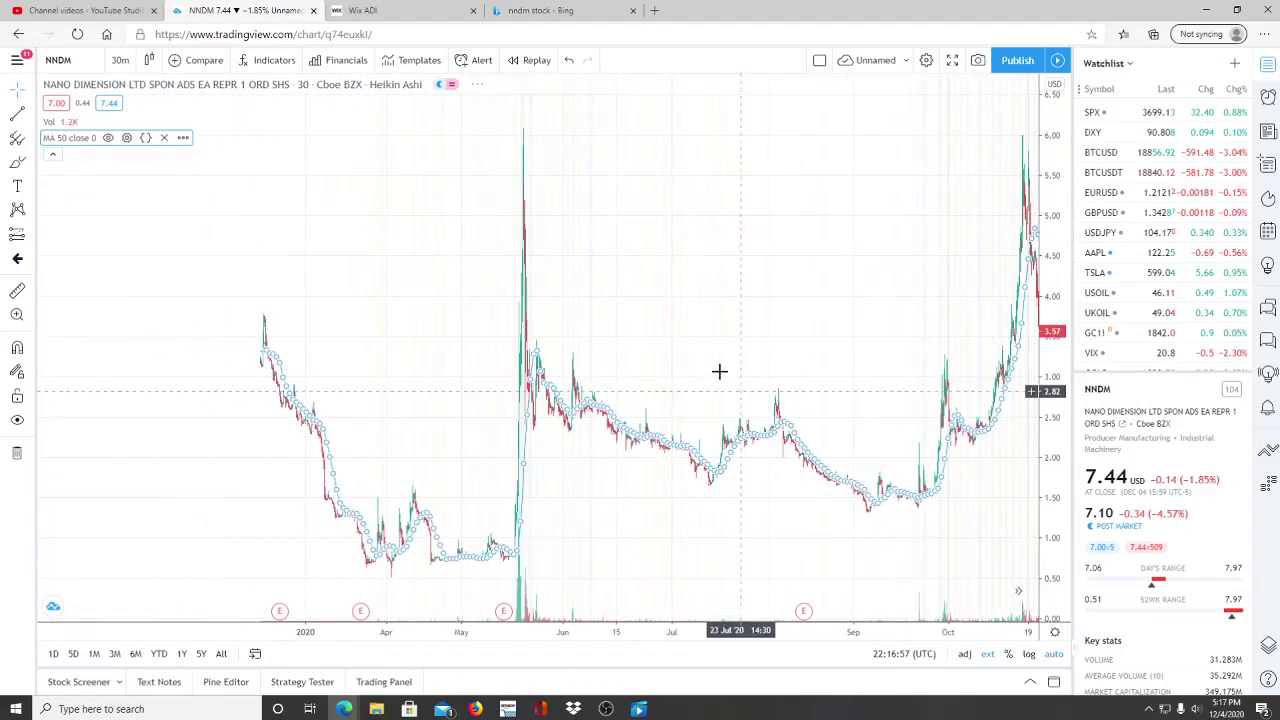
drag(720, 371, 1030, 338)
scroll(586, 286, down, 2)
drag(586, 286, 909, 314)
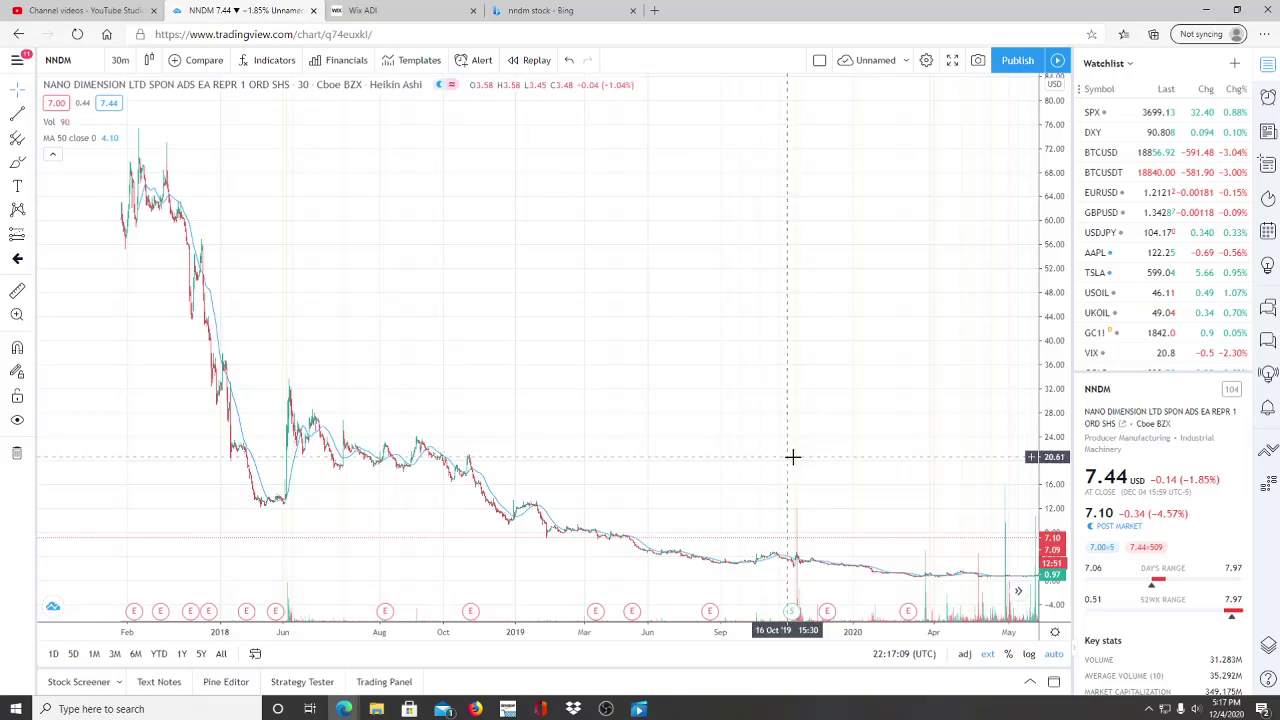
drag(791, 457, 500, 451)
drag(837, 468, 394, 420)
drag(784, 413, 586, 406)
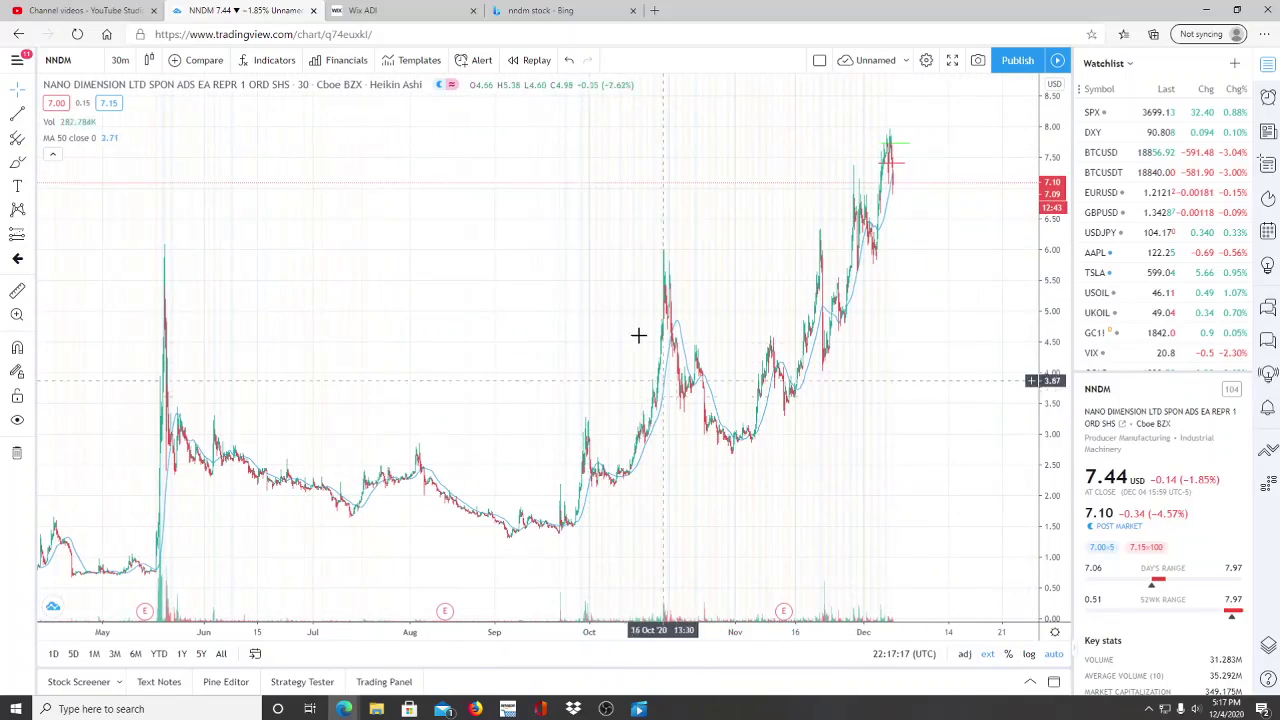
- Move the red horizontal line to the 6.90 low of the latest 4 December candles, starting at 12:00
scroll(403, 277, up, 5)
scroll(410, 285, up, 5)
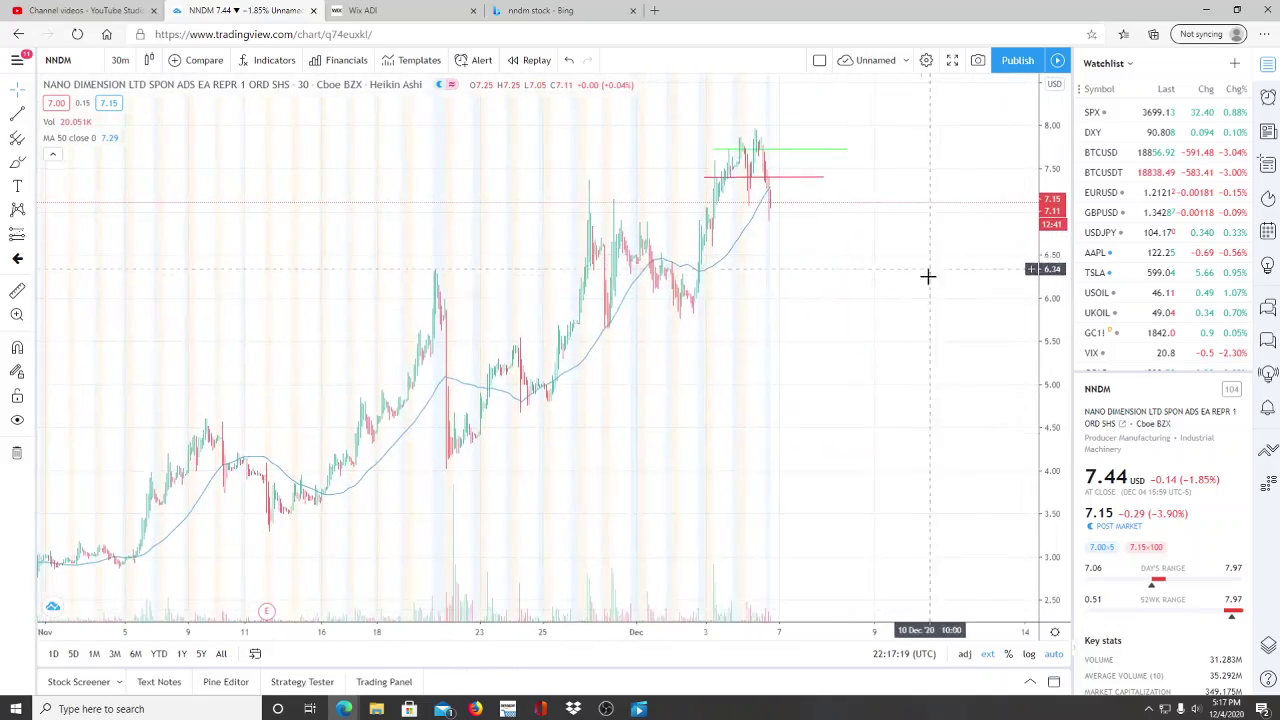
drag(604, 368, 883, 383)
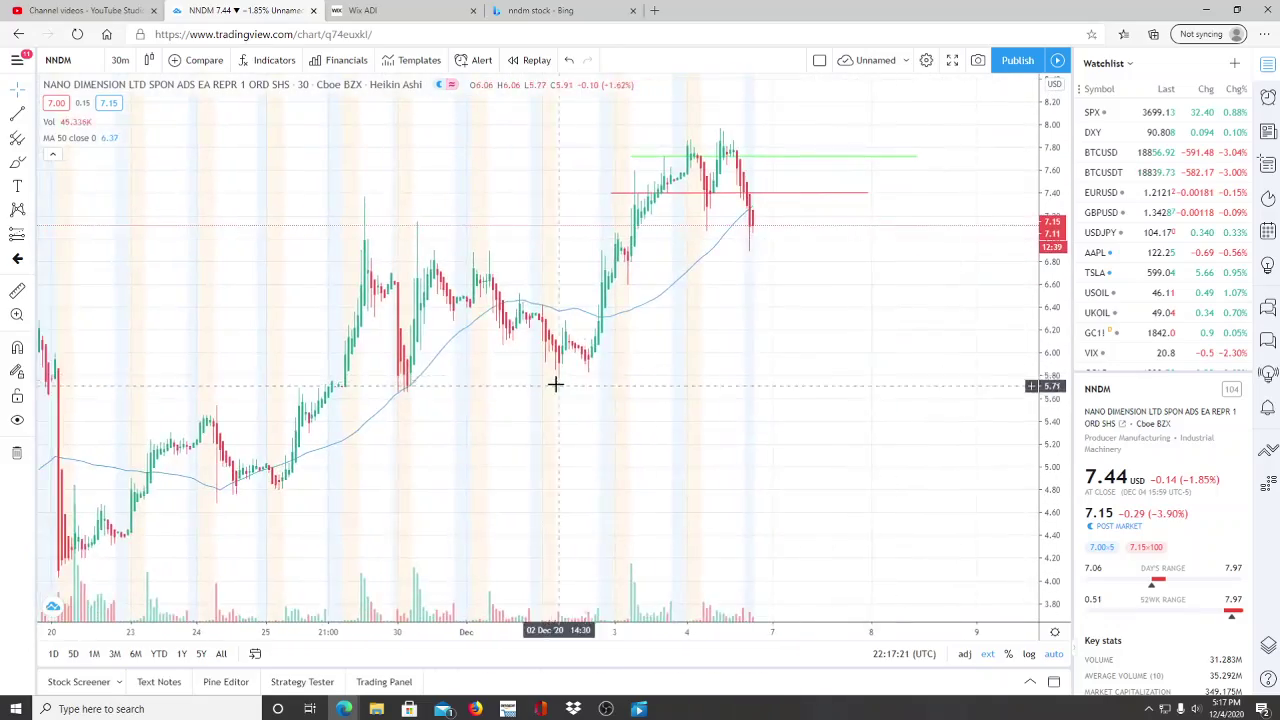
scroll(548, 381, up, 3)
drag(525, 412, 971, 397)
scroll(649, 363, up, 2)
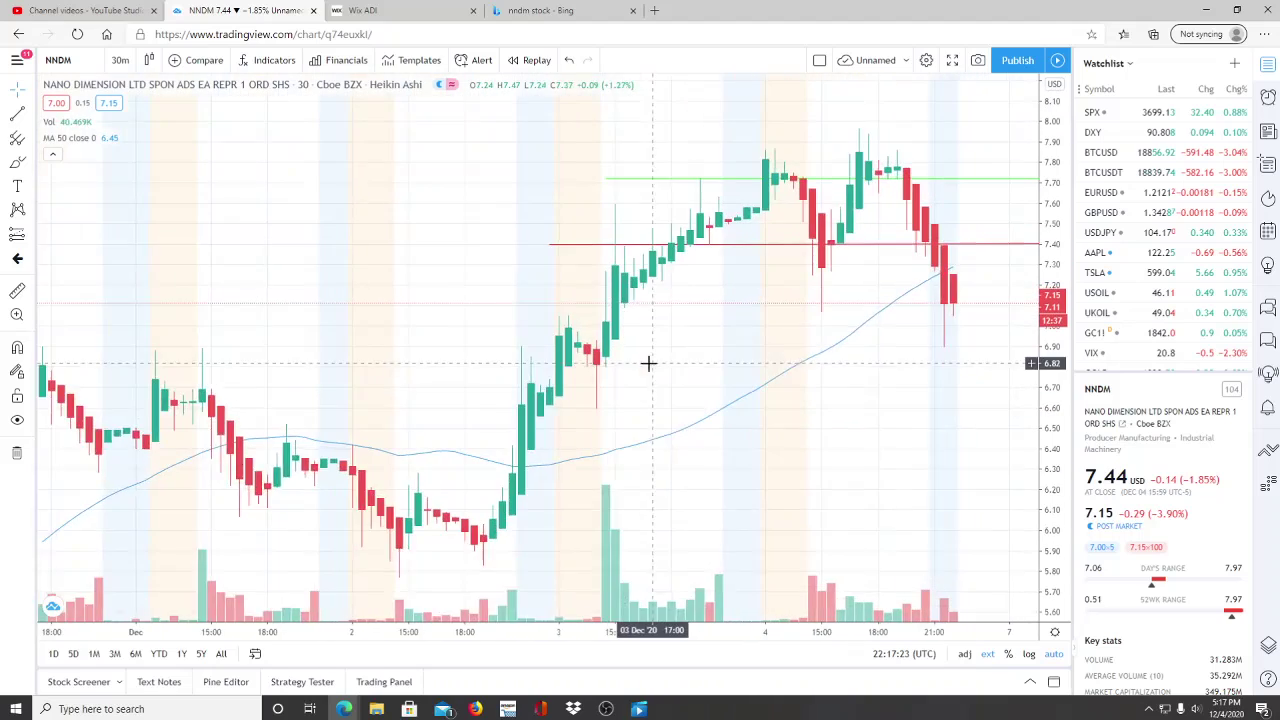
drag(923, 460, 734, 450)
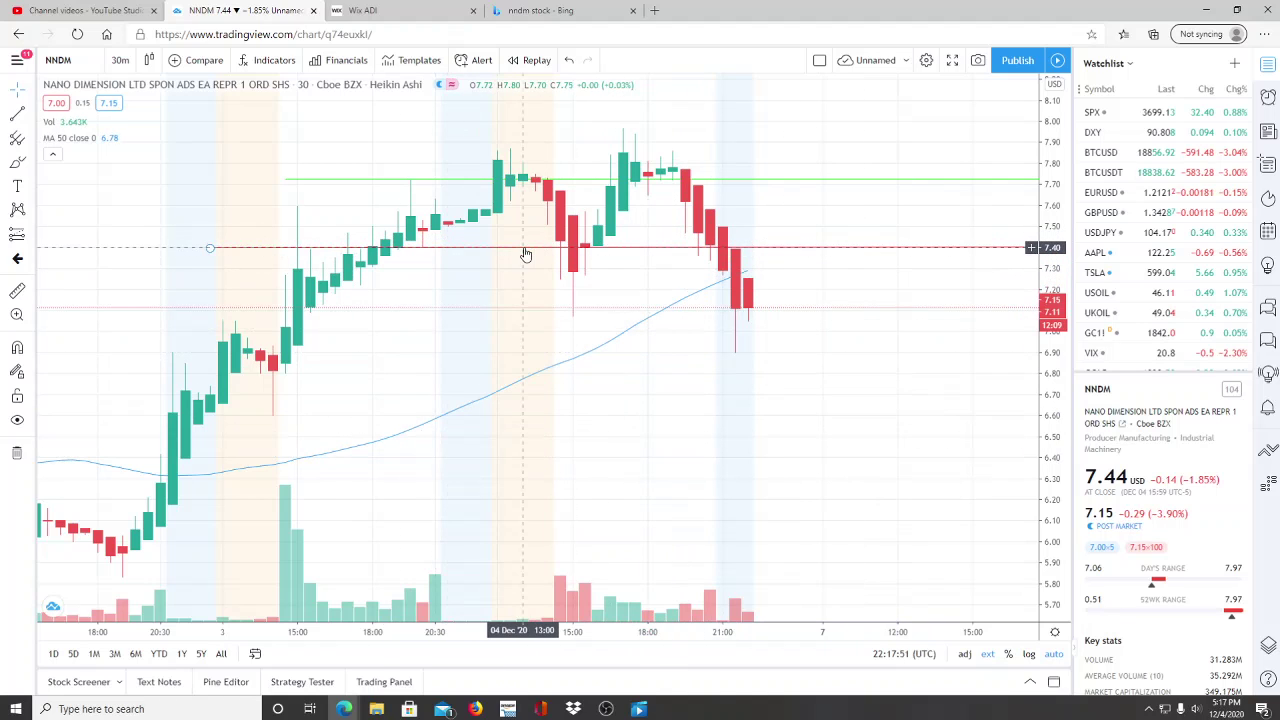
mouse_move(523, 248)
mouse_down()
mouse_move(762, 320)
mouse_move(800, 403)
mouse_move(810, 352)
mouse_up()
click(787, 397)
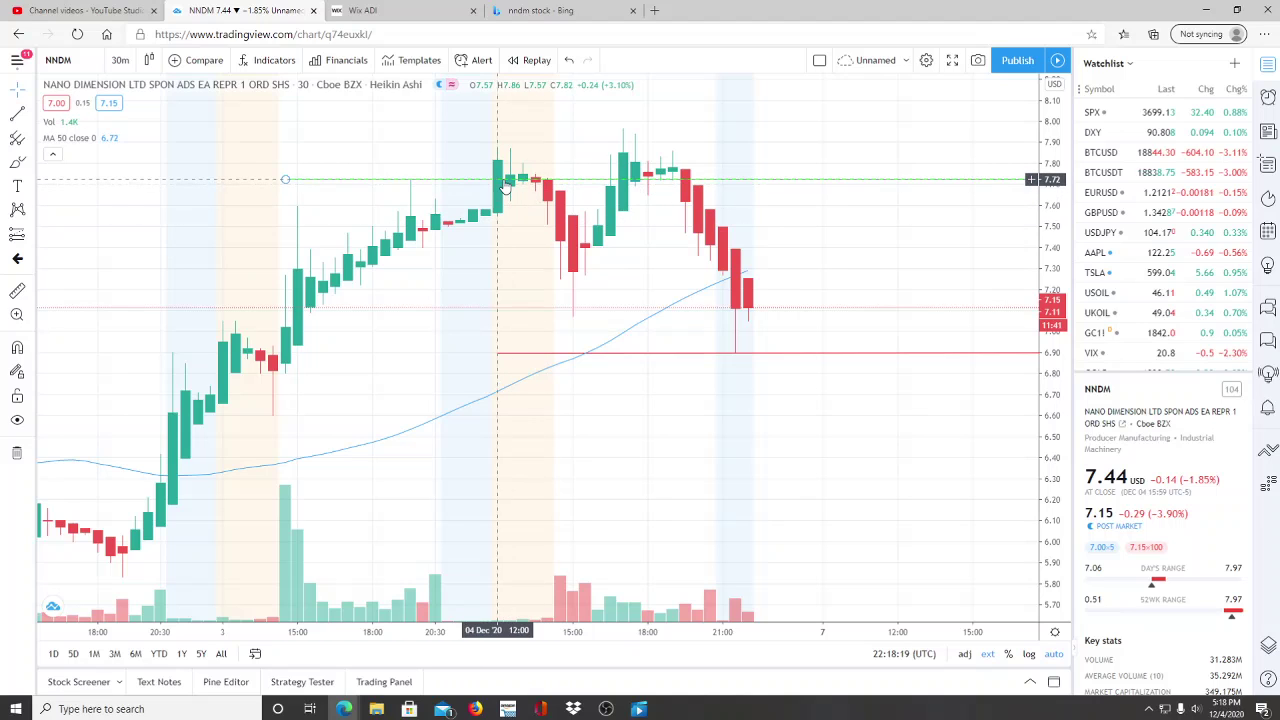
- Move the green horizontal line to 7.86 near the 4 December highs, starting at 14:00
mouse_move(505, 182)
mouse_down()
mouse_move(655, 179)
mouse_move(760, 151)
mouse_up()
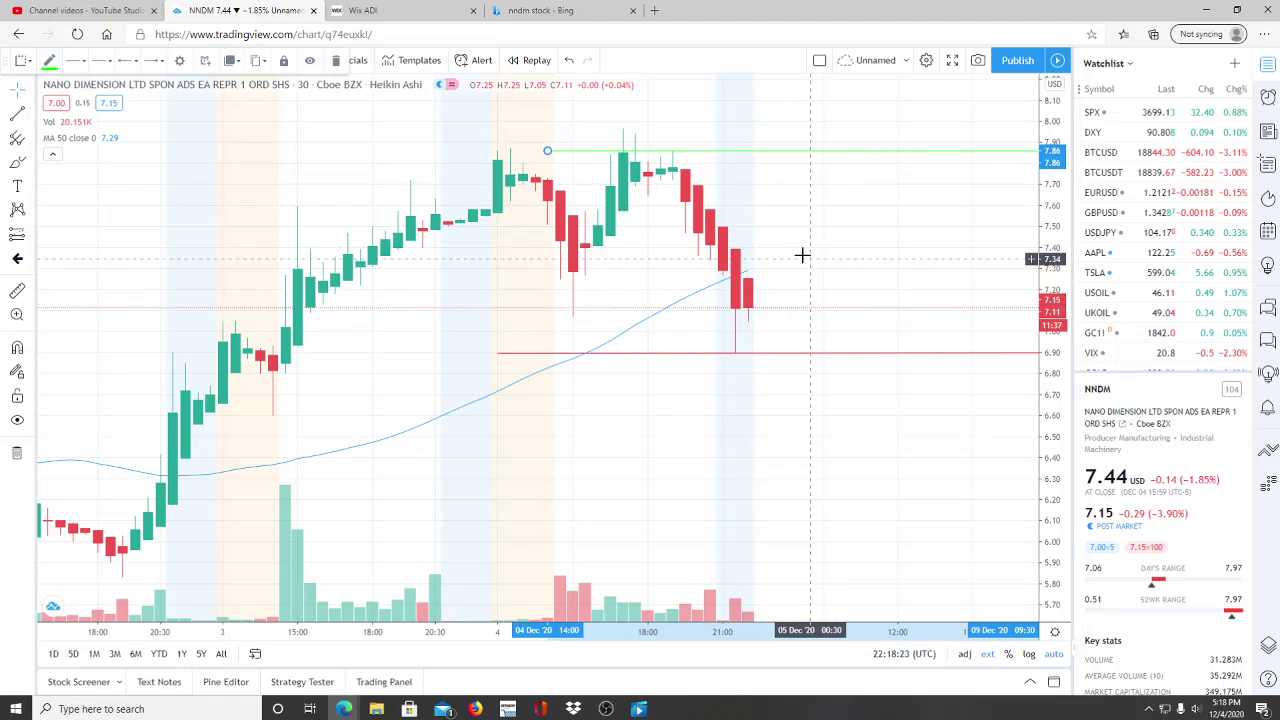
scroll(500, 251, up, 3)
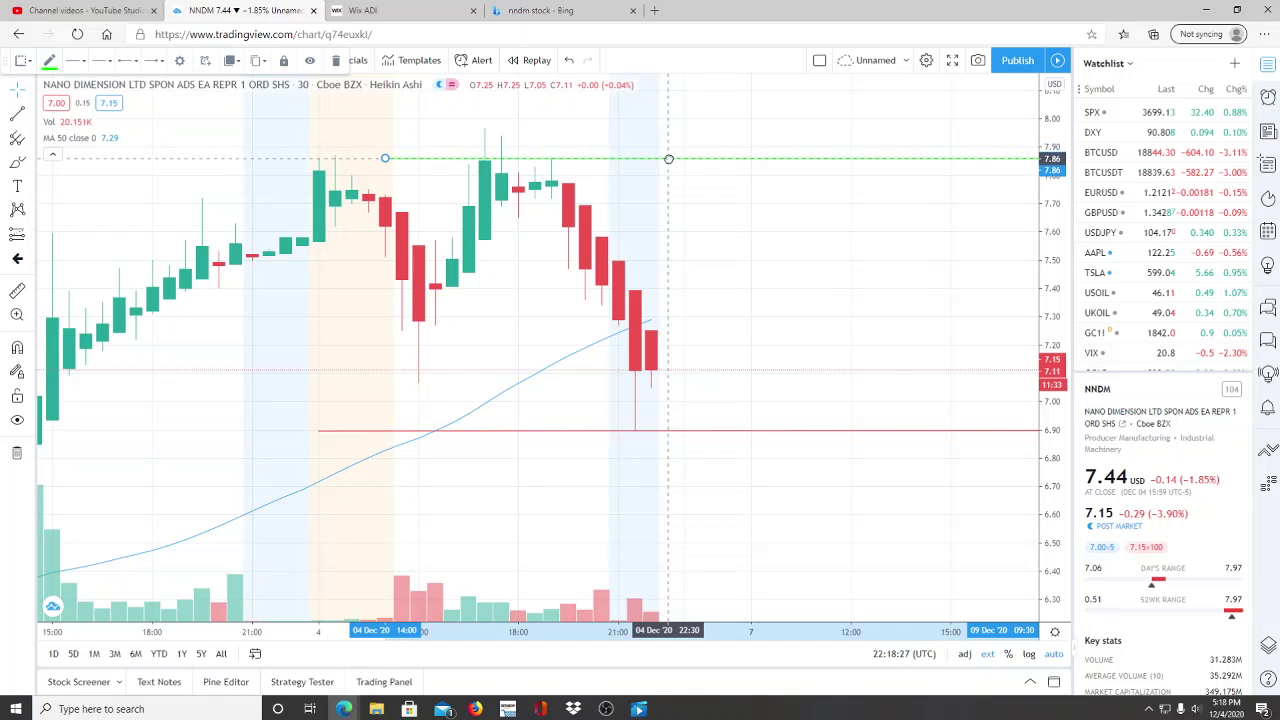
click(672, 130)
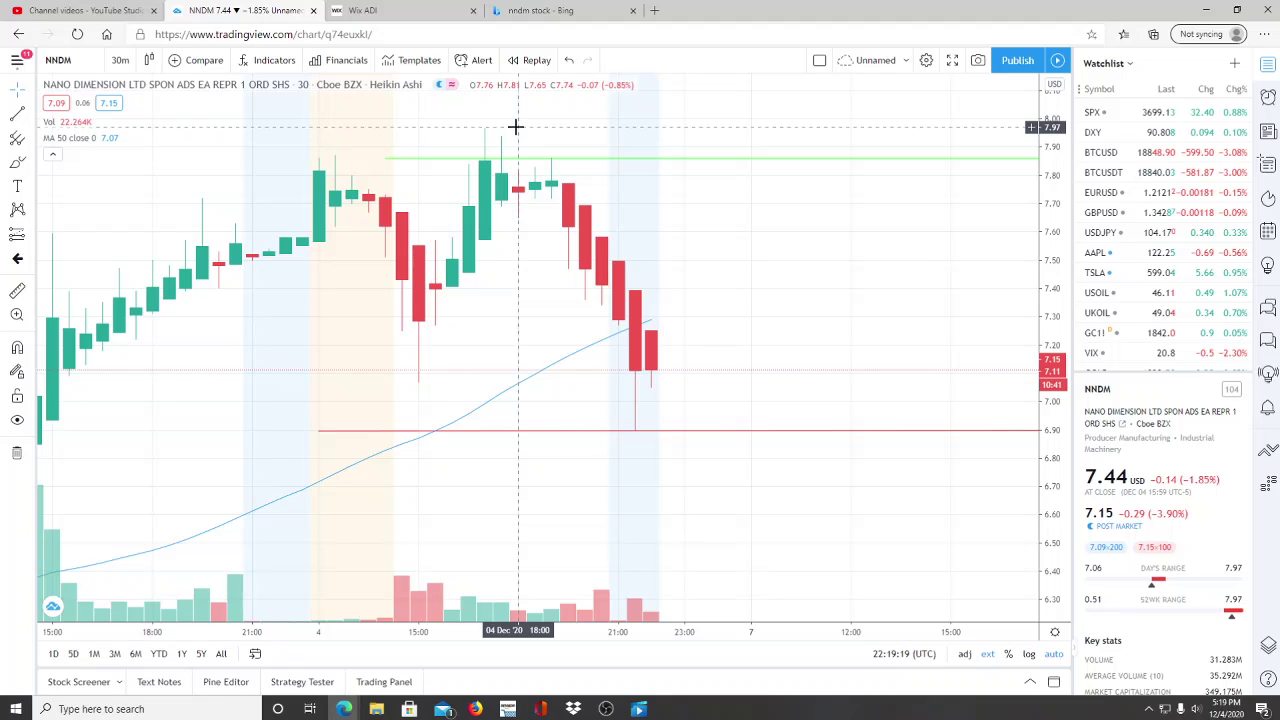
- Examine the red support and green resistance levels in turn against the latest NNDM candles
click(697, 438)
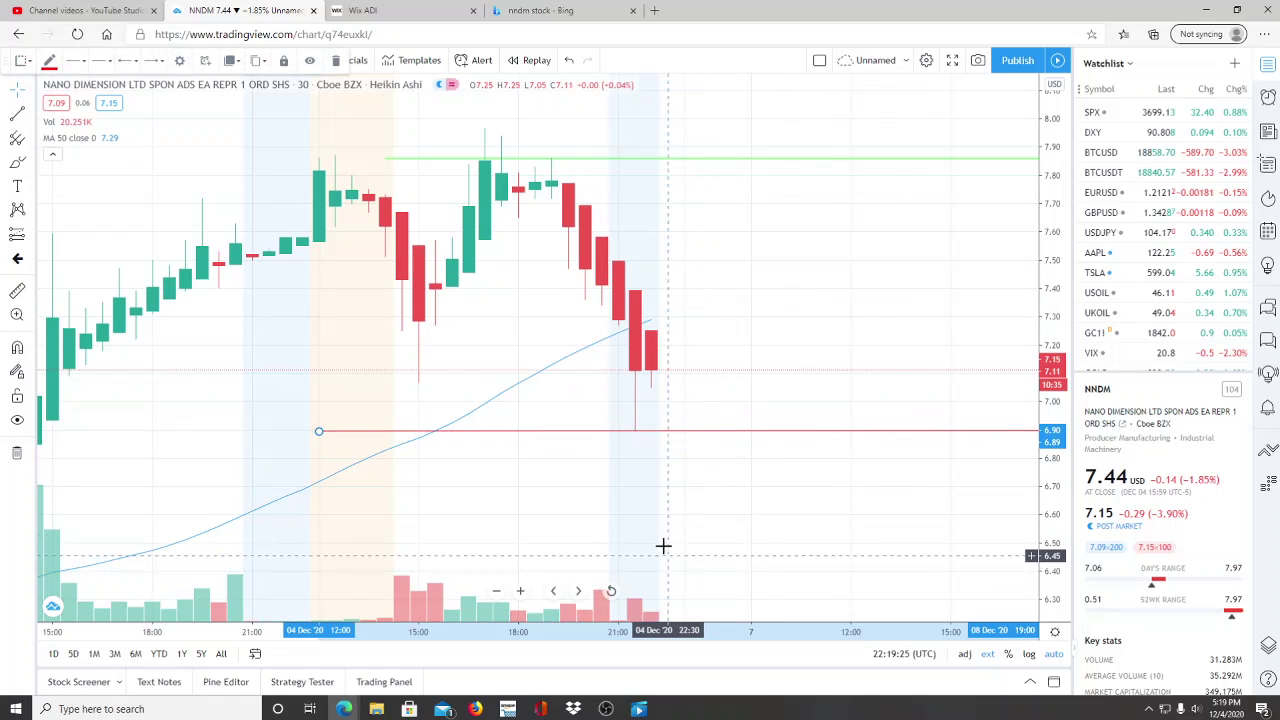
scroll(651, 458, down, 1)
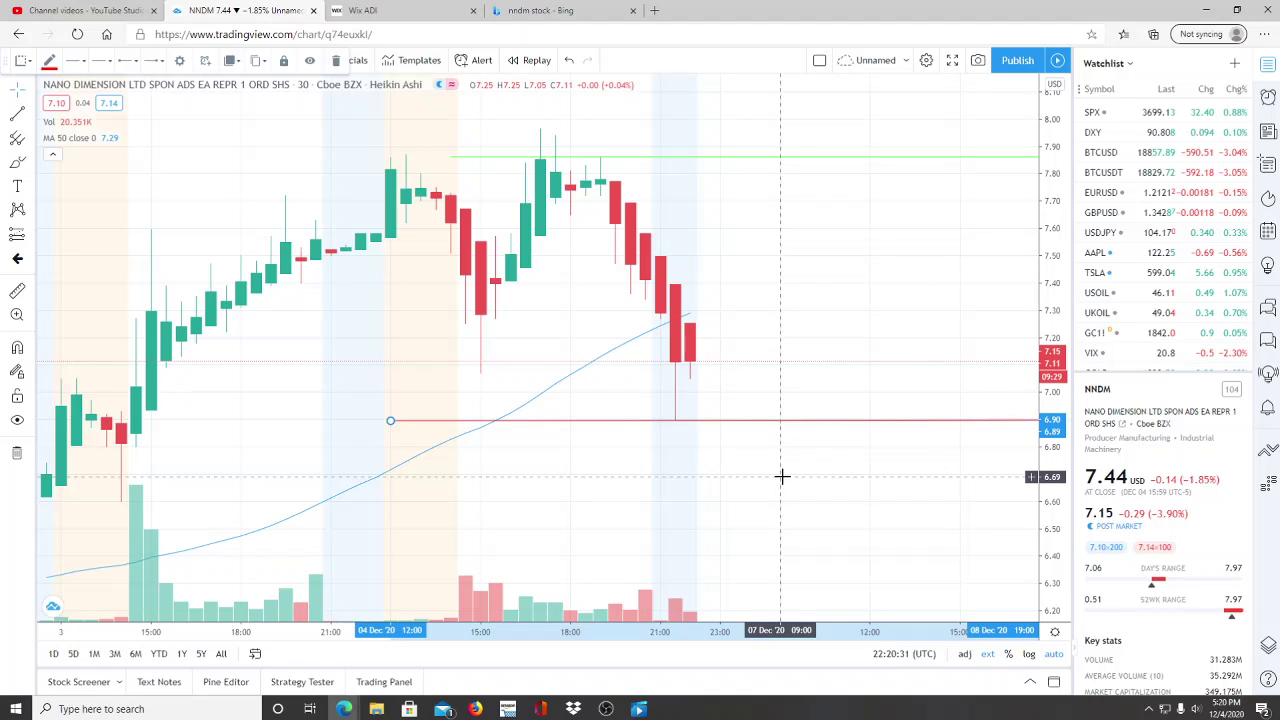
click(784, 160)
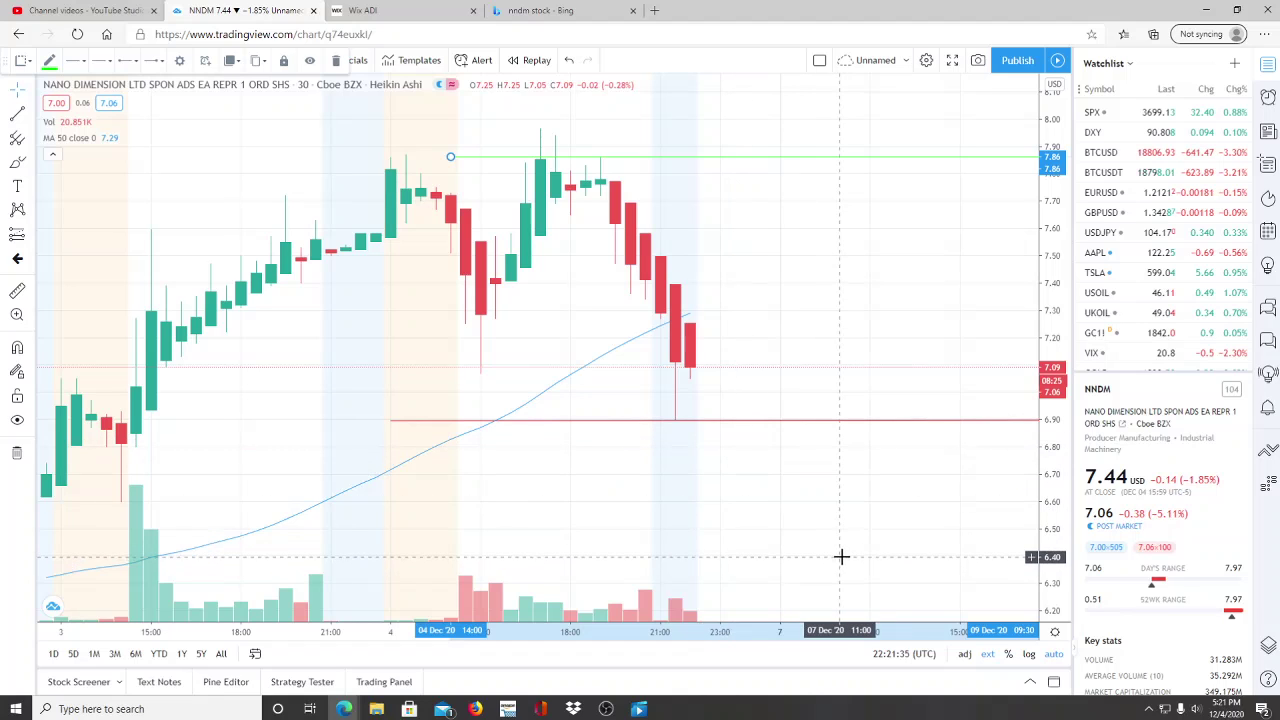
click(821, 420)
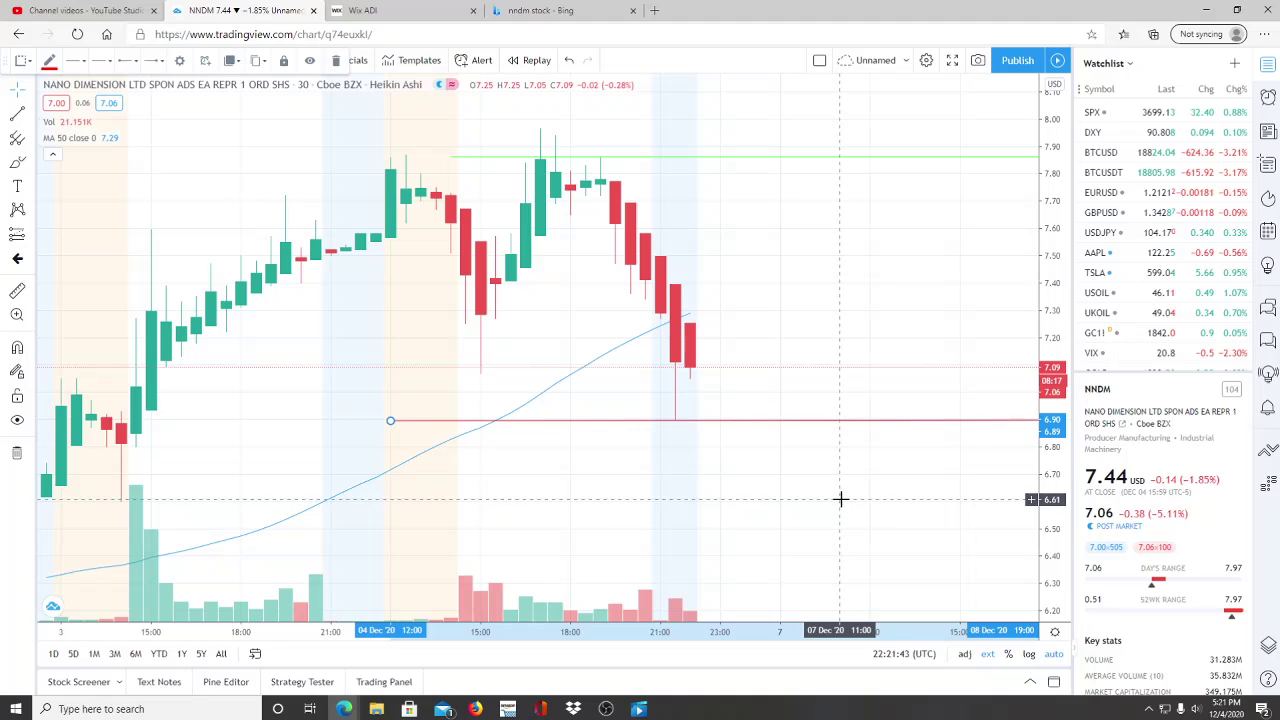
click(885, 470)
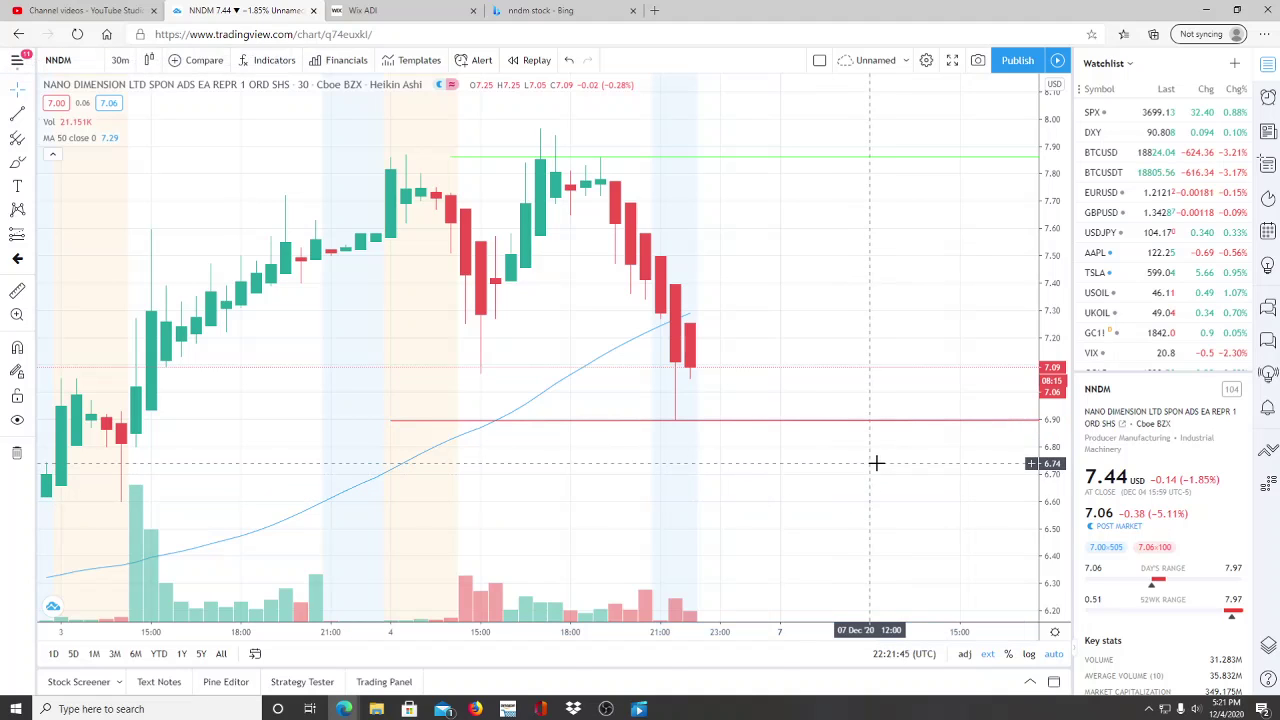